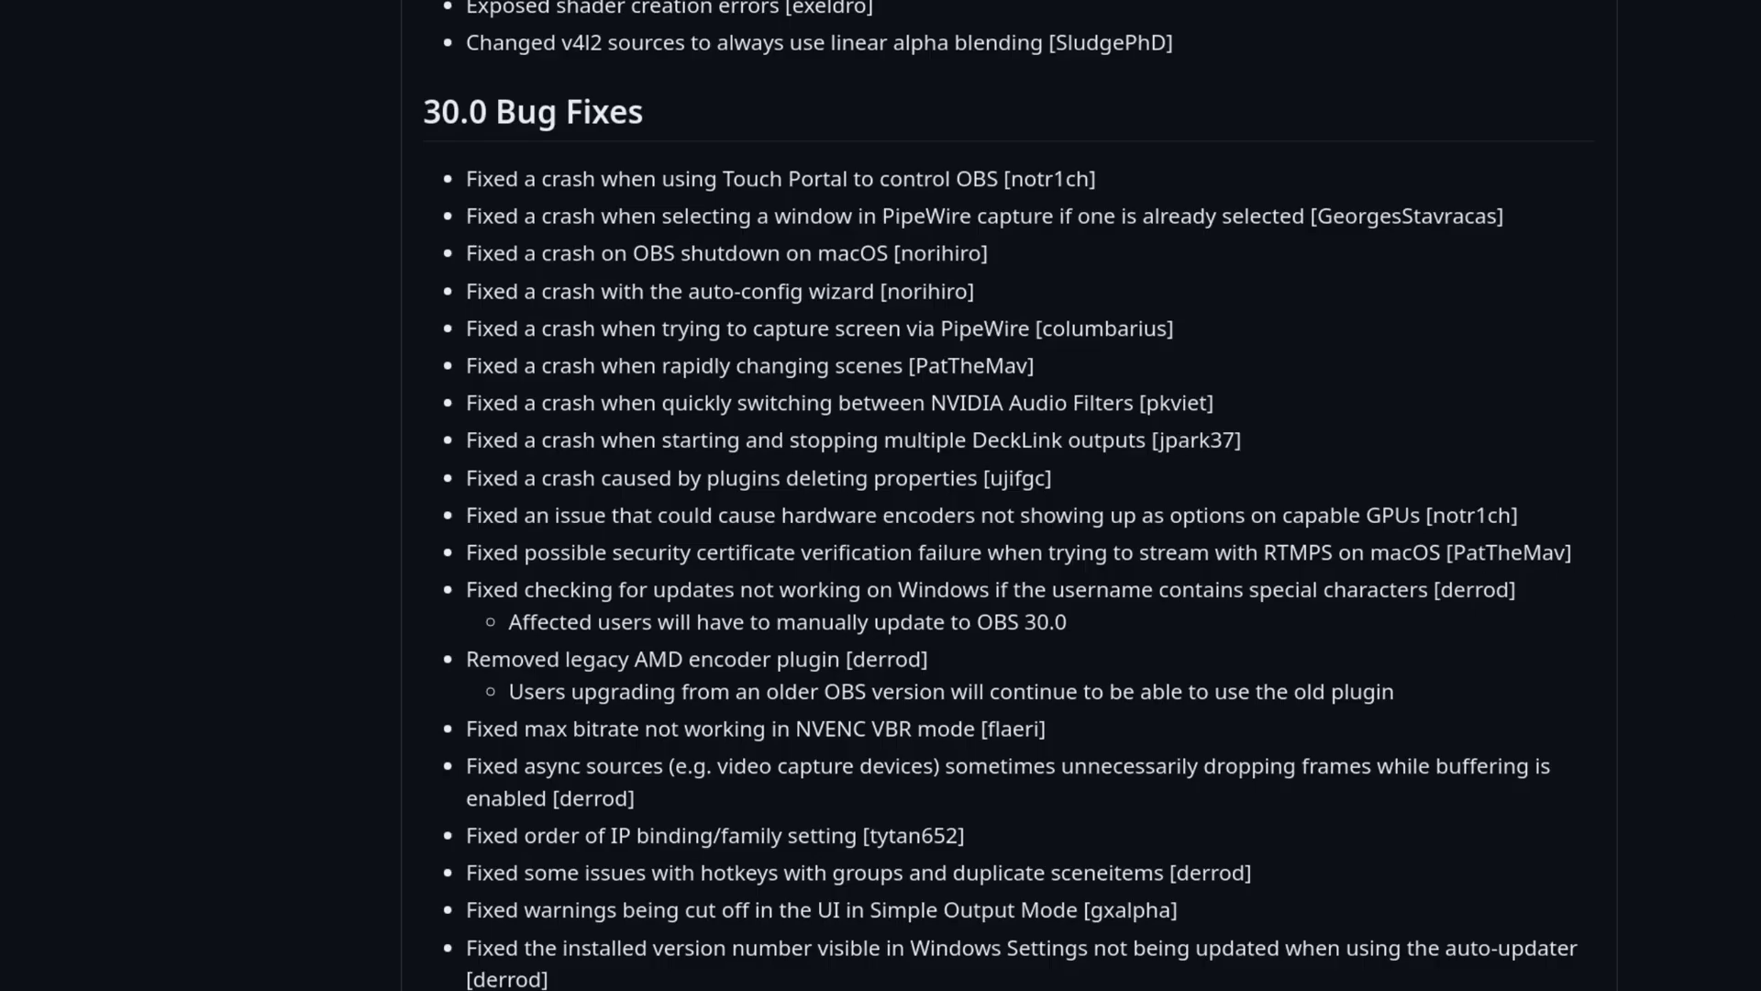
Scroll the OBS 30.0 release notes from Bug Fixes up past Changes to New Features
{"action": "scroll", "coordinate": [881, 495], "scroll_direction": "down", "scroll_amount": 3}
{"action": "scroll", "coordinate": [1757, 642], "scroll_direction": "down", "scroll_amount": 6}
{"action": "scroll", "coordinate": [1757, 643], "scroll_direction": "up", "scroll_amount": 20}
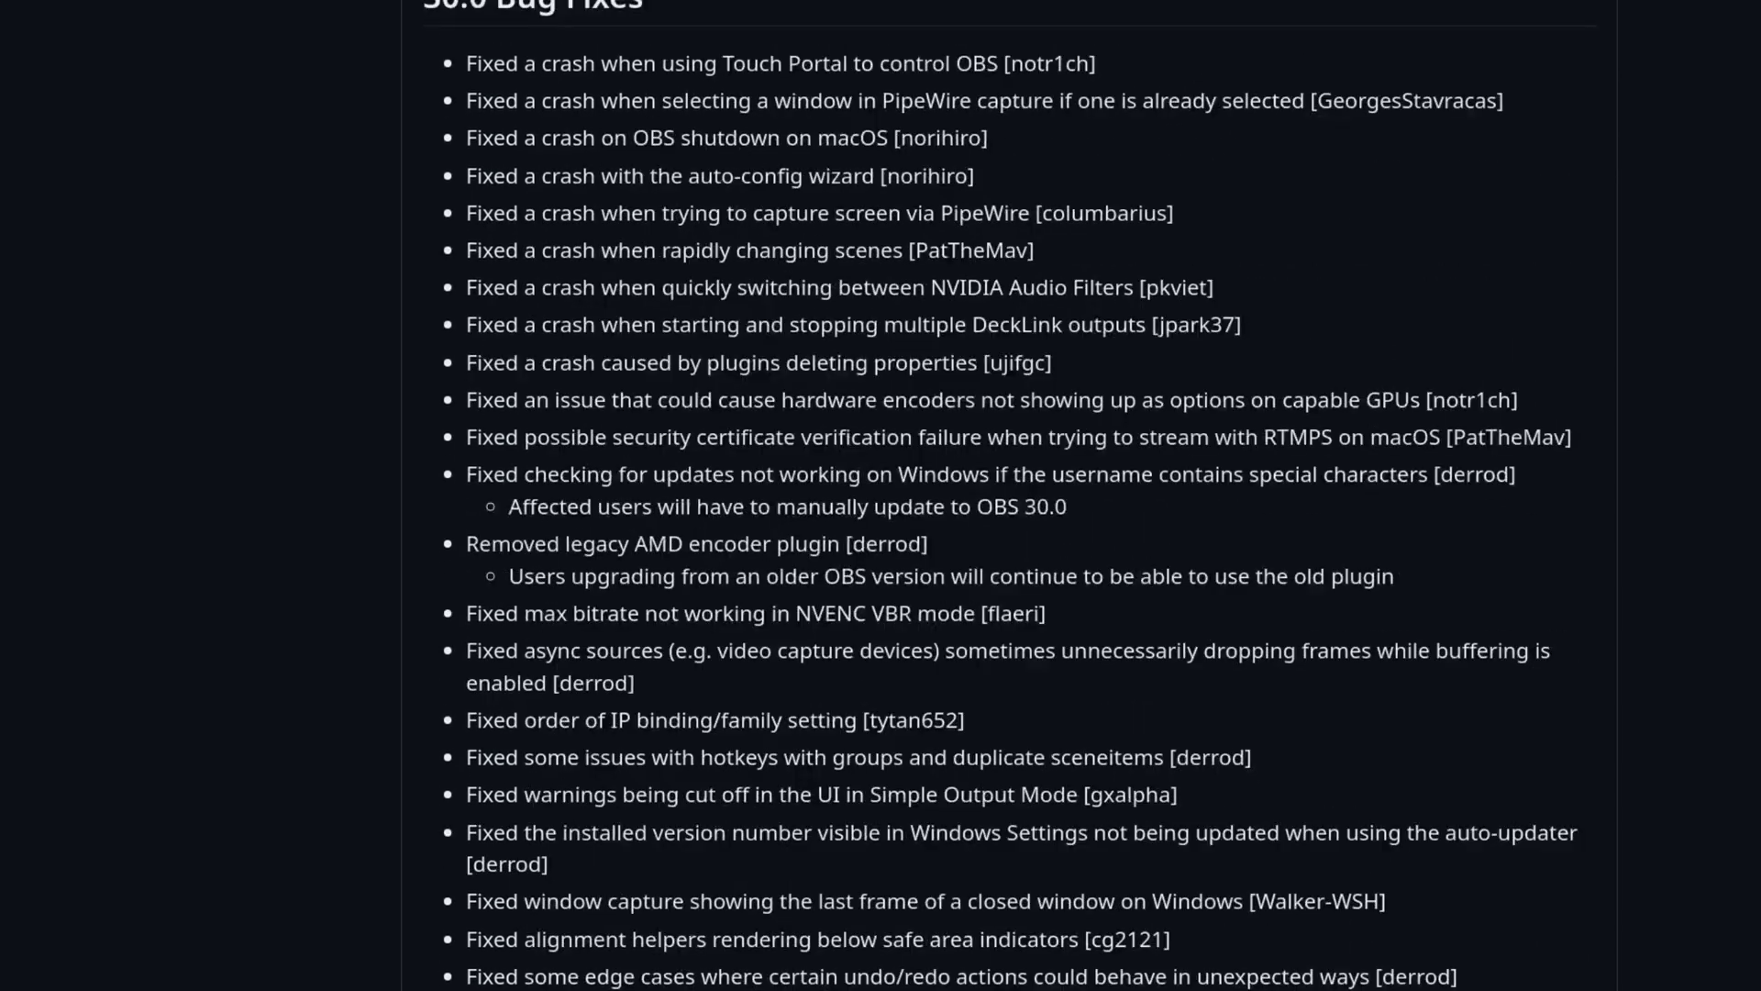
{"action": "scroll", "coordinate": [1757, 642], "scroll_direction": "up", "scroll_amount": 4}
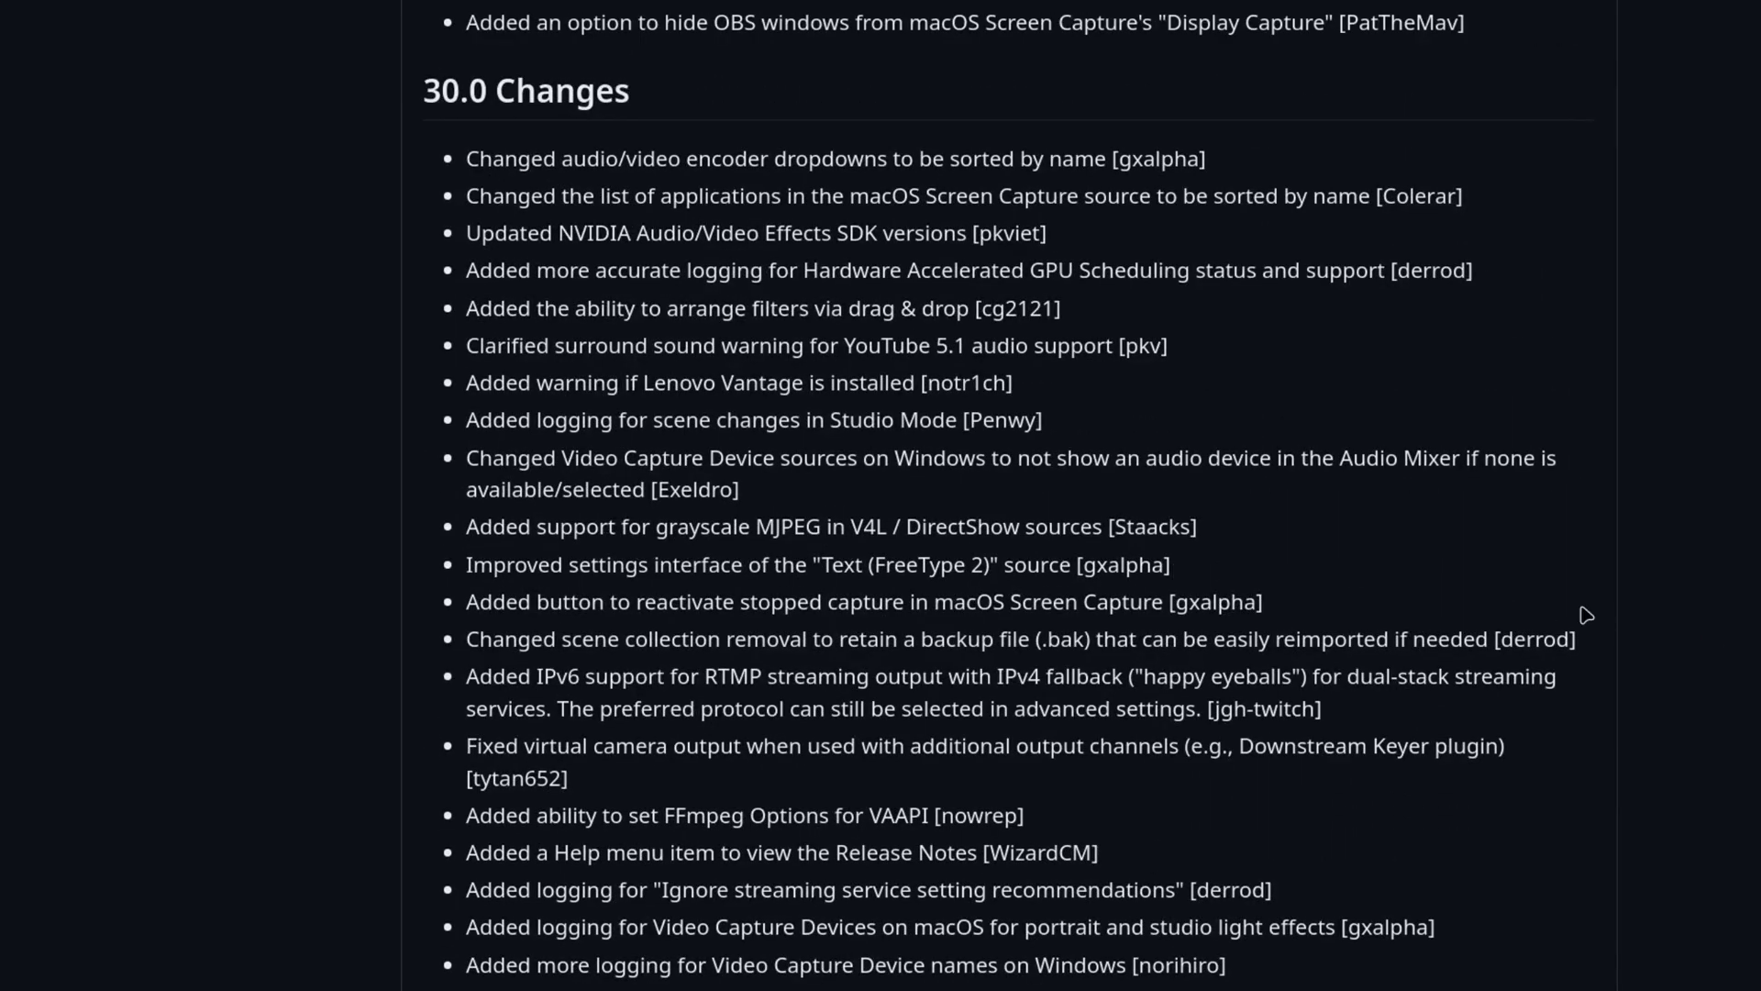
{"action": "scroll", "coordinate": [1743, 629], "scroll_direction": "up", "scroll_amount": 2}
{"action": "scroll", "coordinate": [1736, 624], "scroll_direction": "up", "scroll_amount": 5}
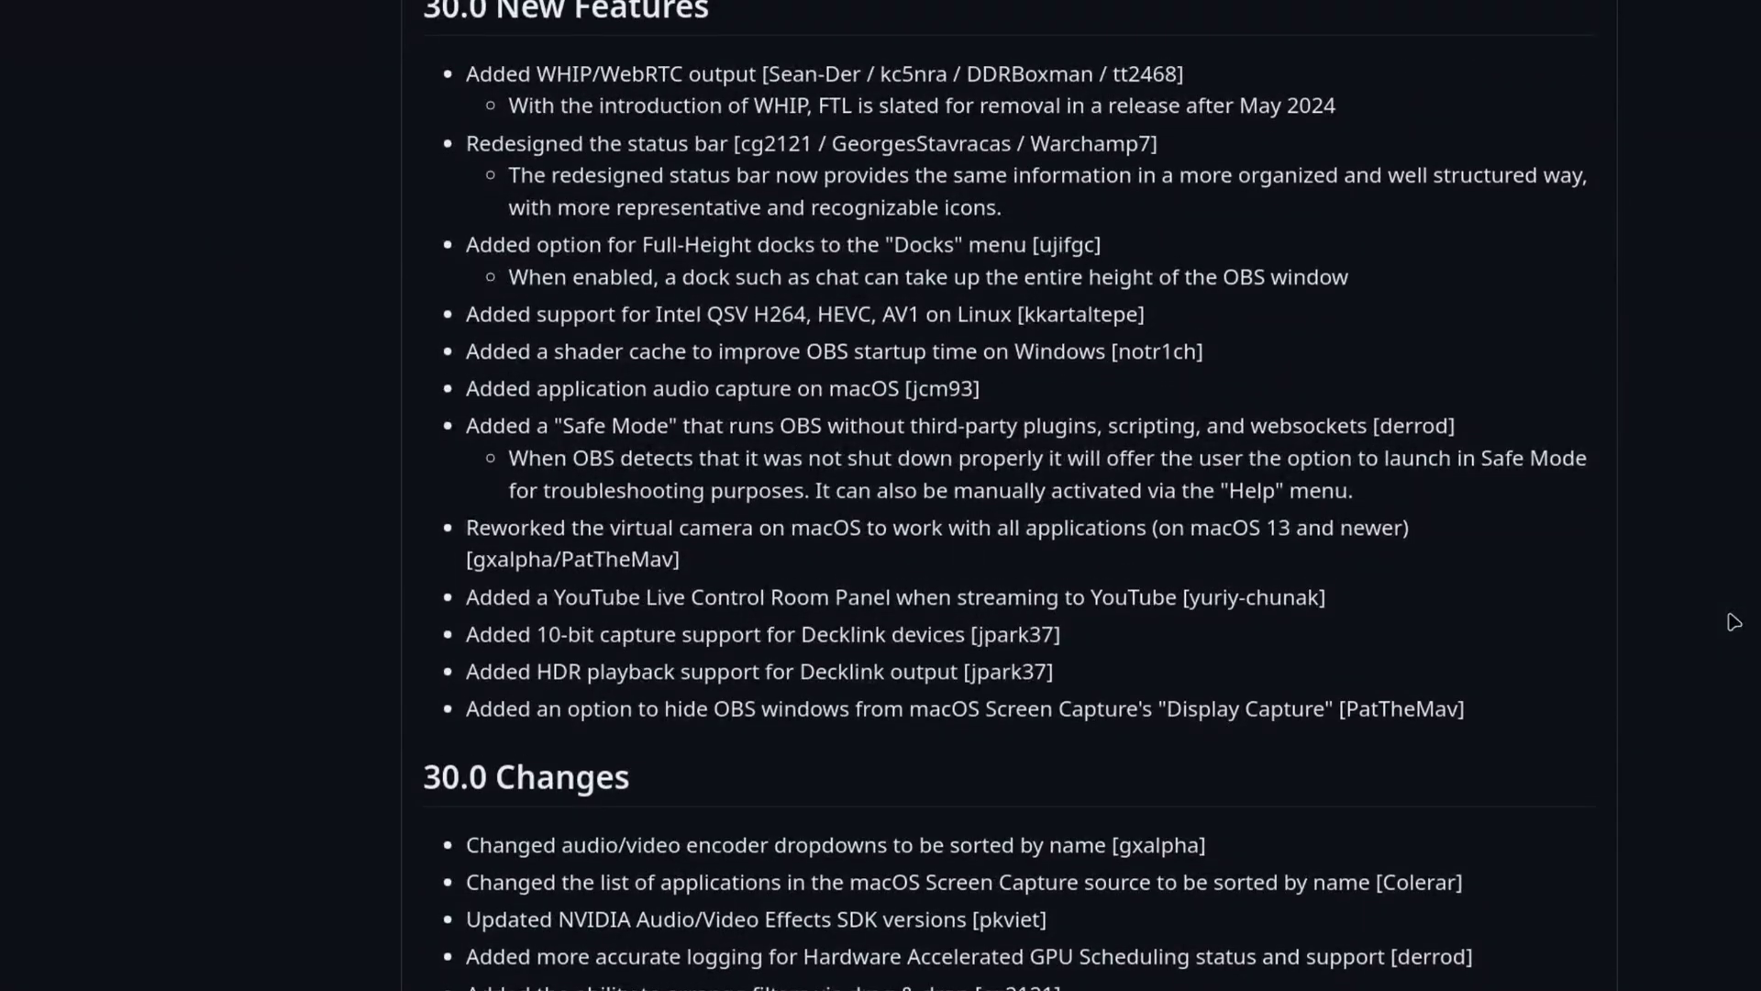
{"action": "scroll", "coordinate": [1734, 622], "scroll_direction": "up", "scroll_amount": 1}
{"action": "scroll", "coordinate": [1734, 622], "scroll_direction": "up", "scroll_amount": 2}
{"action": "scroll", "coordinate": [1729, 622], "scroll_direction": "down", "scroll_amount": 1}
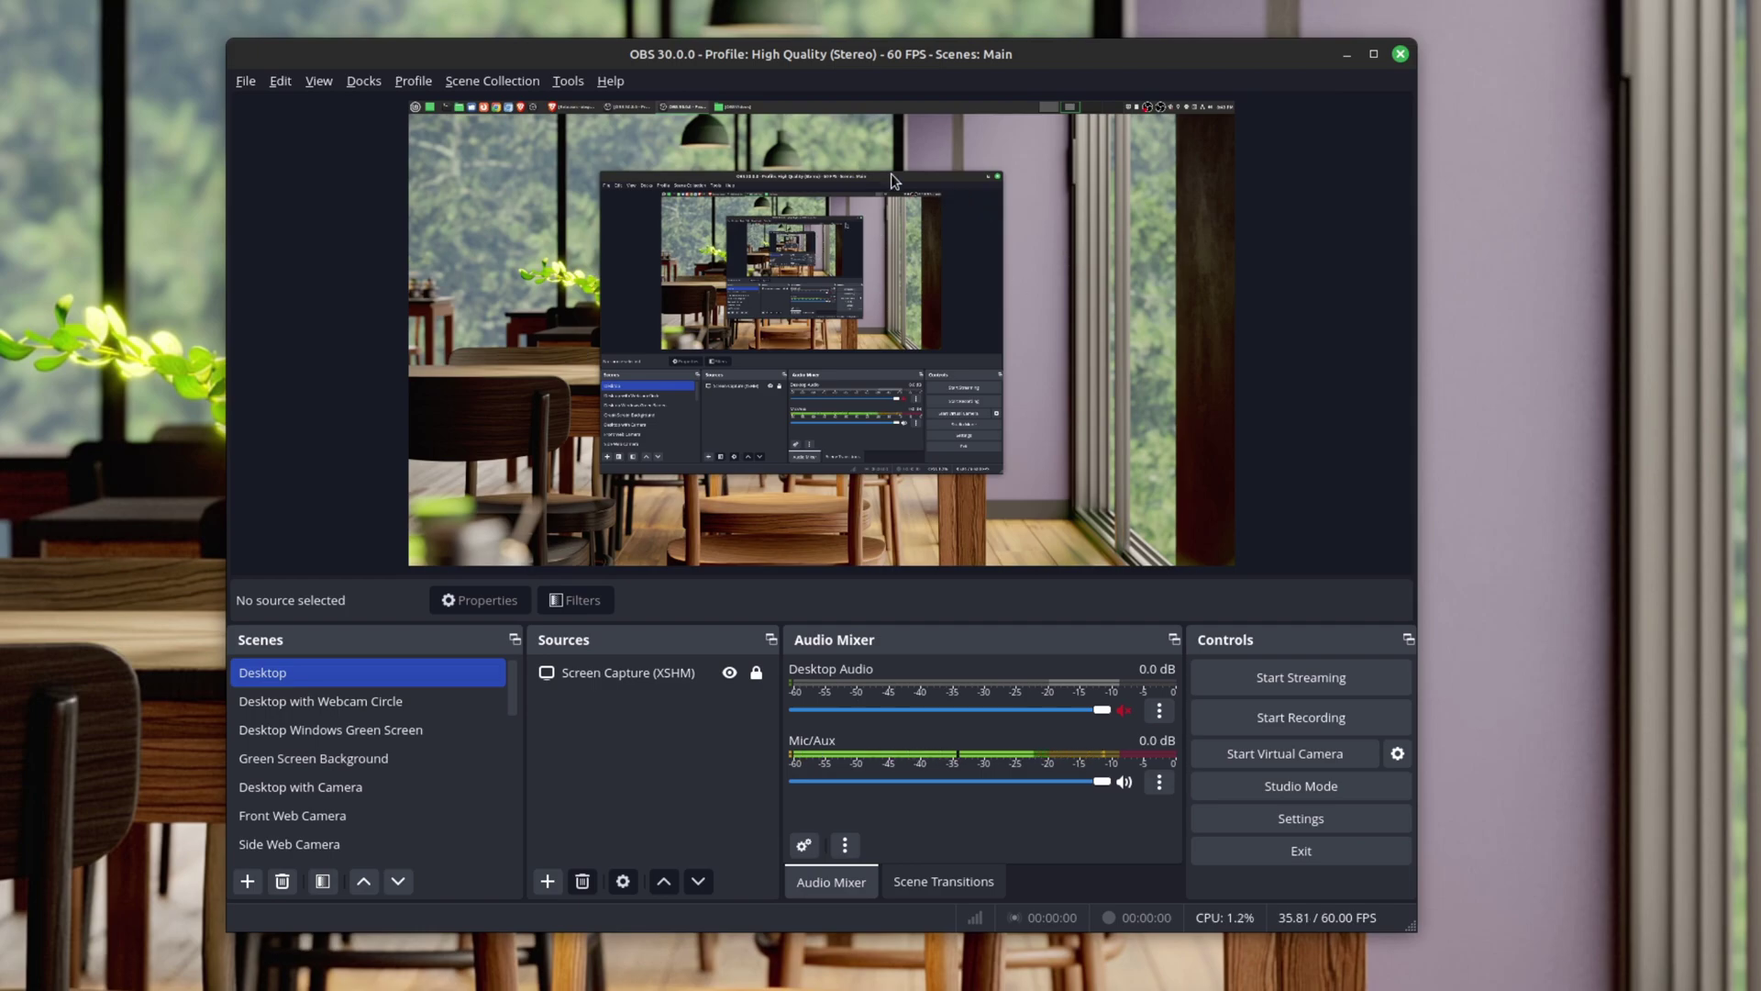
{"action": "left_click", "coordinate": [621, 85]}
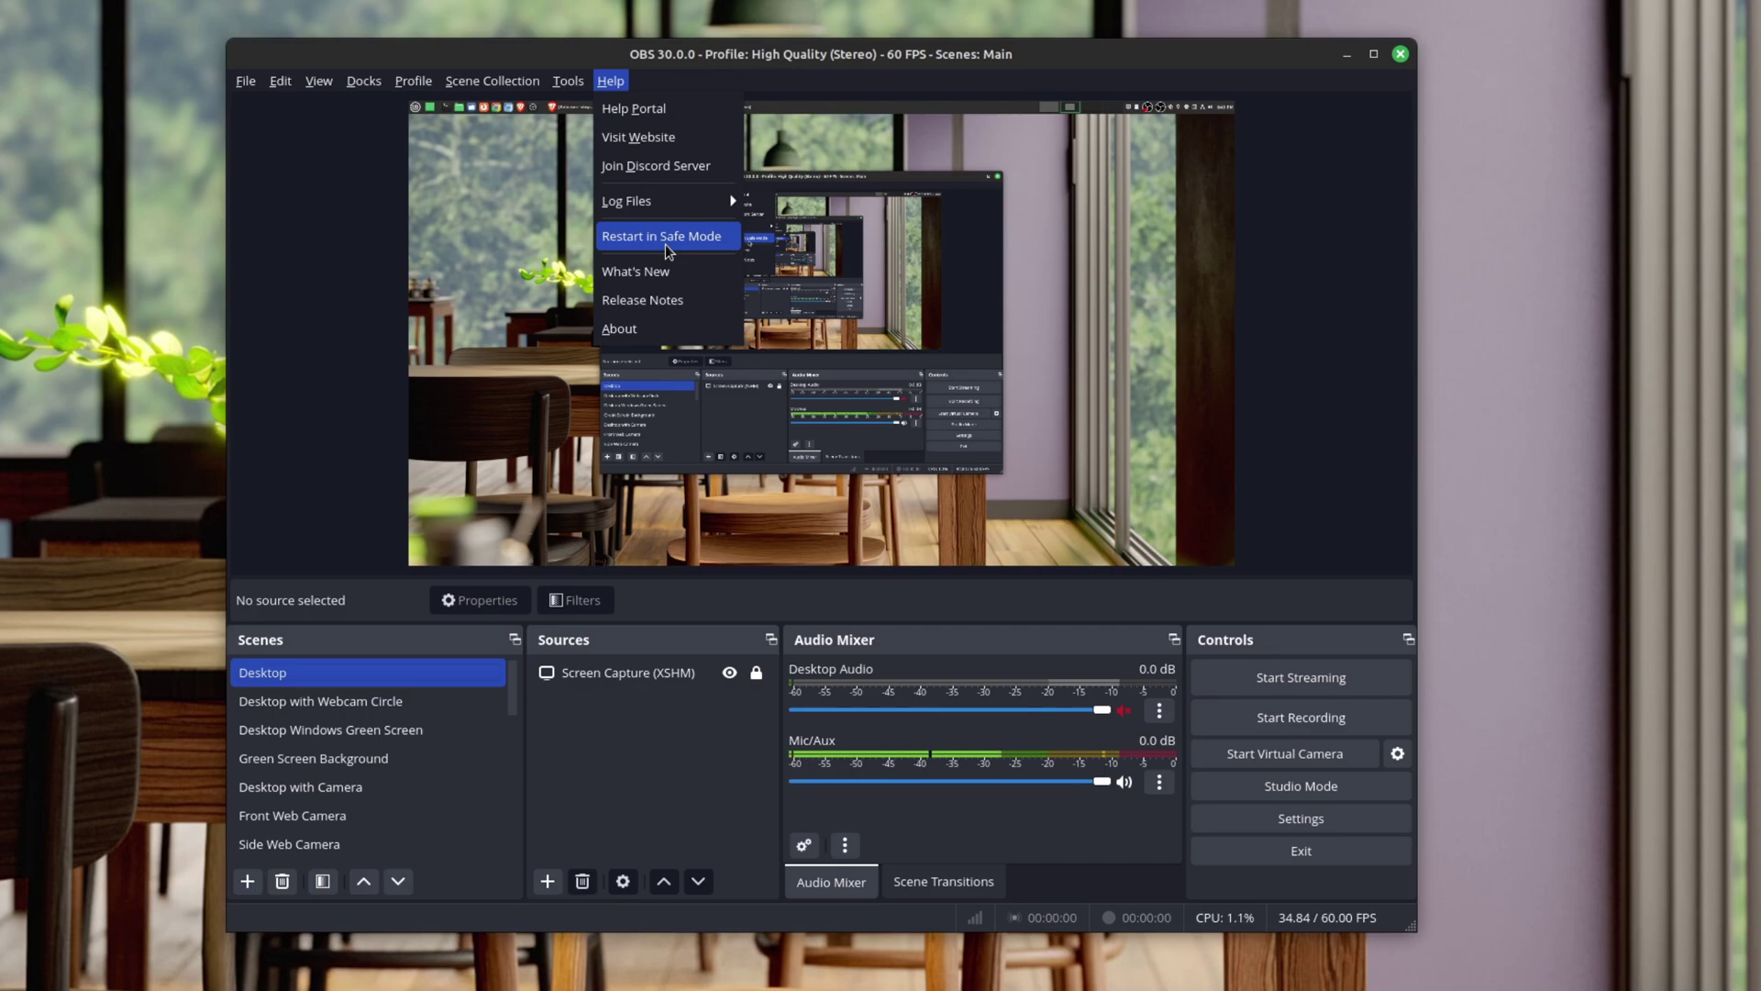
{"action": "left_click", "coordinate": [1345, 376]}
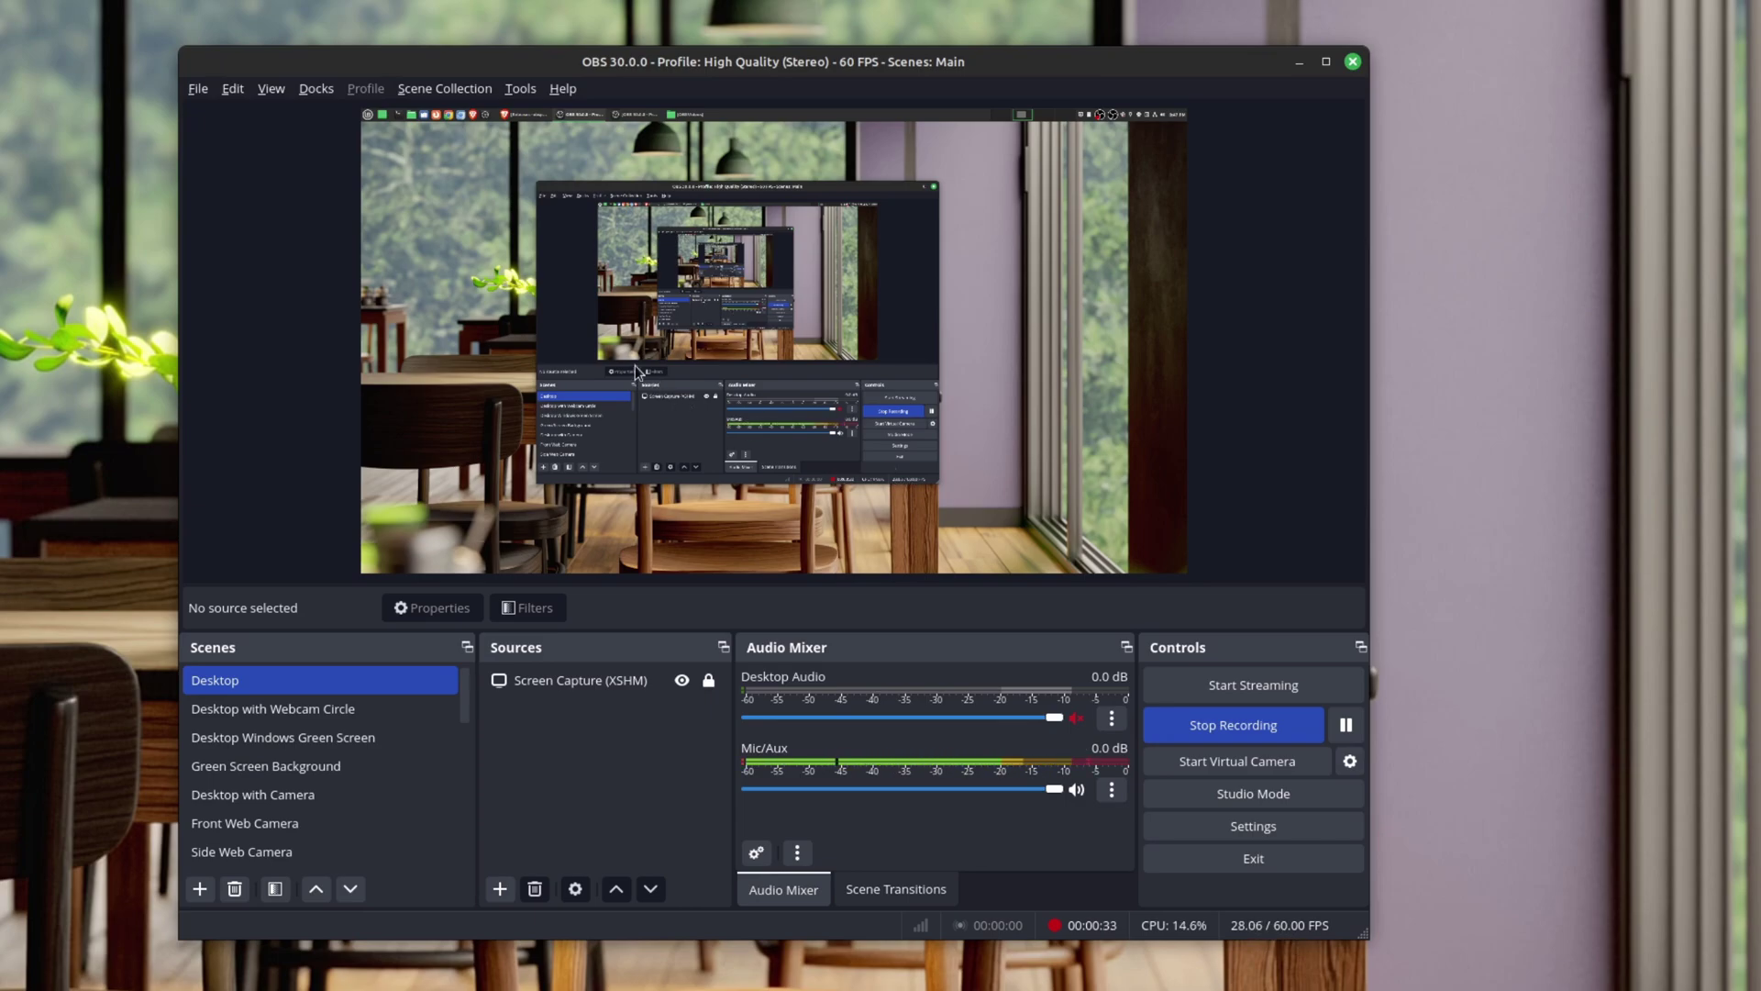
{"action": "left_click", "coordinate": [271, 88]}
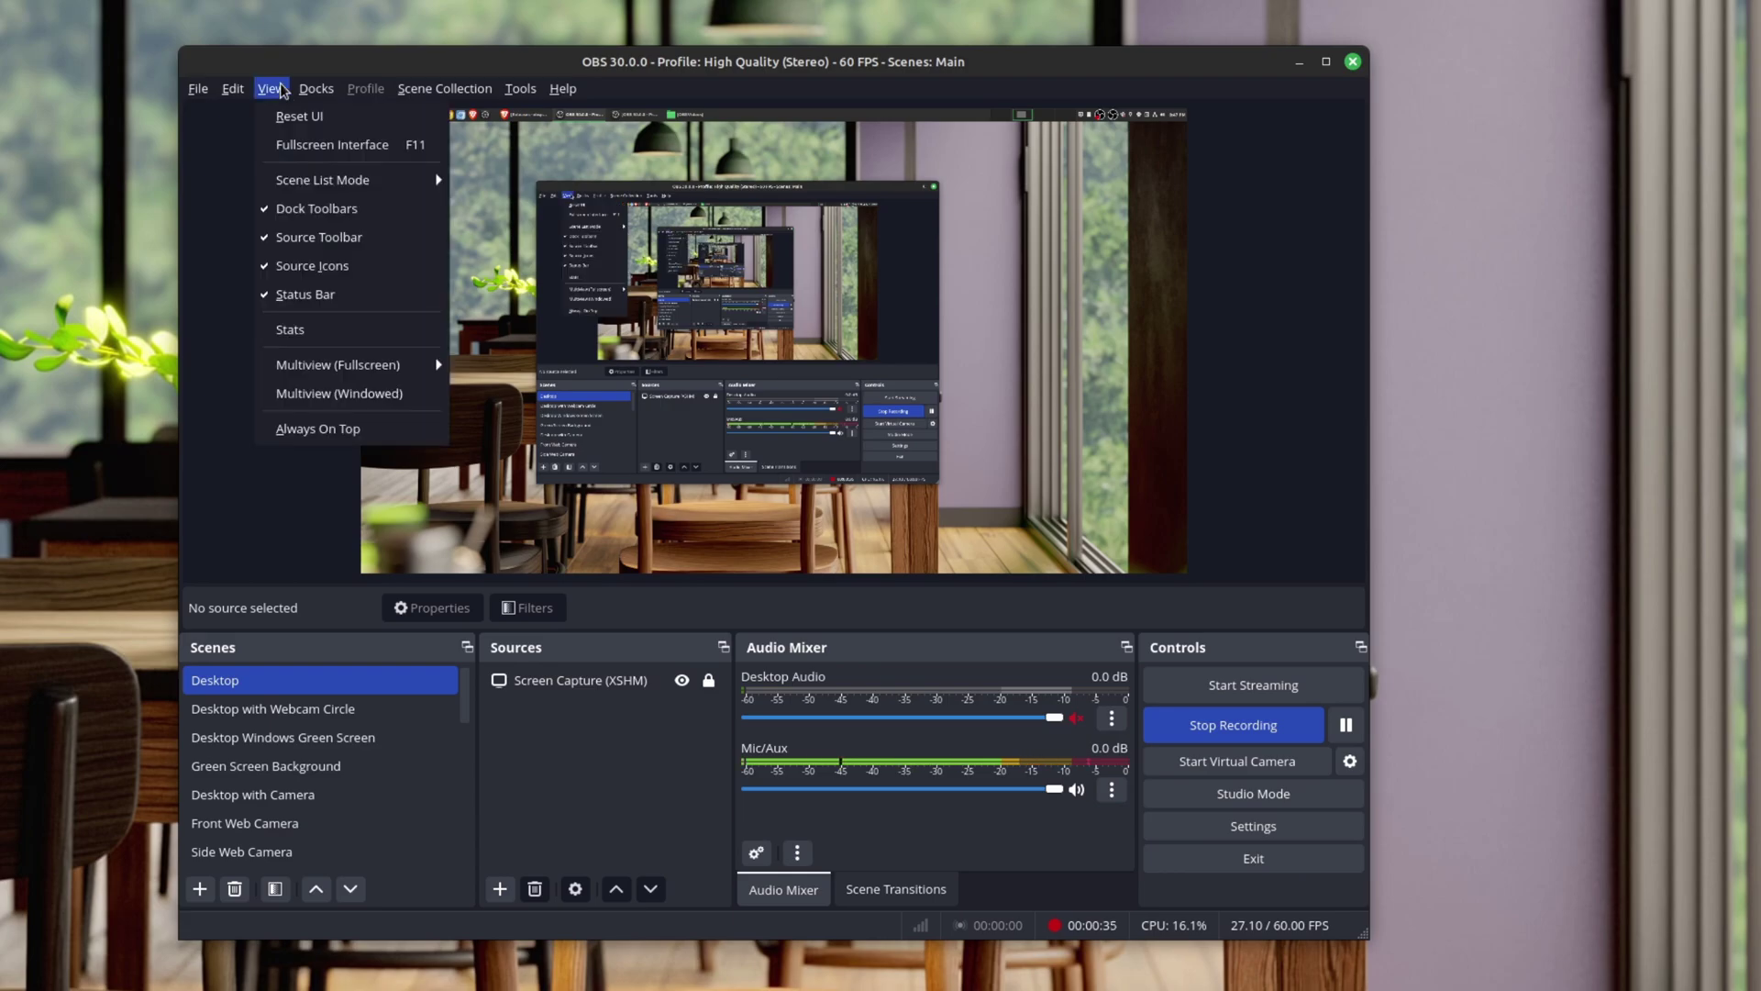
{"action": "left_click", "coordinate": [345, 301]}
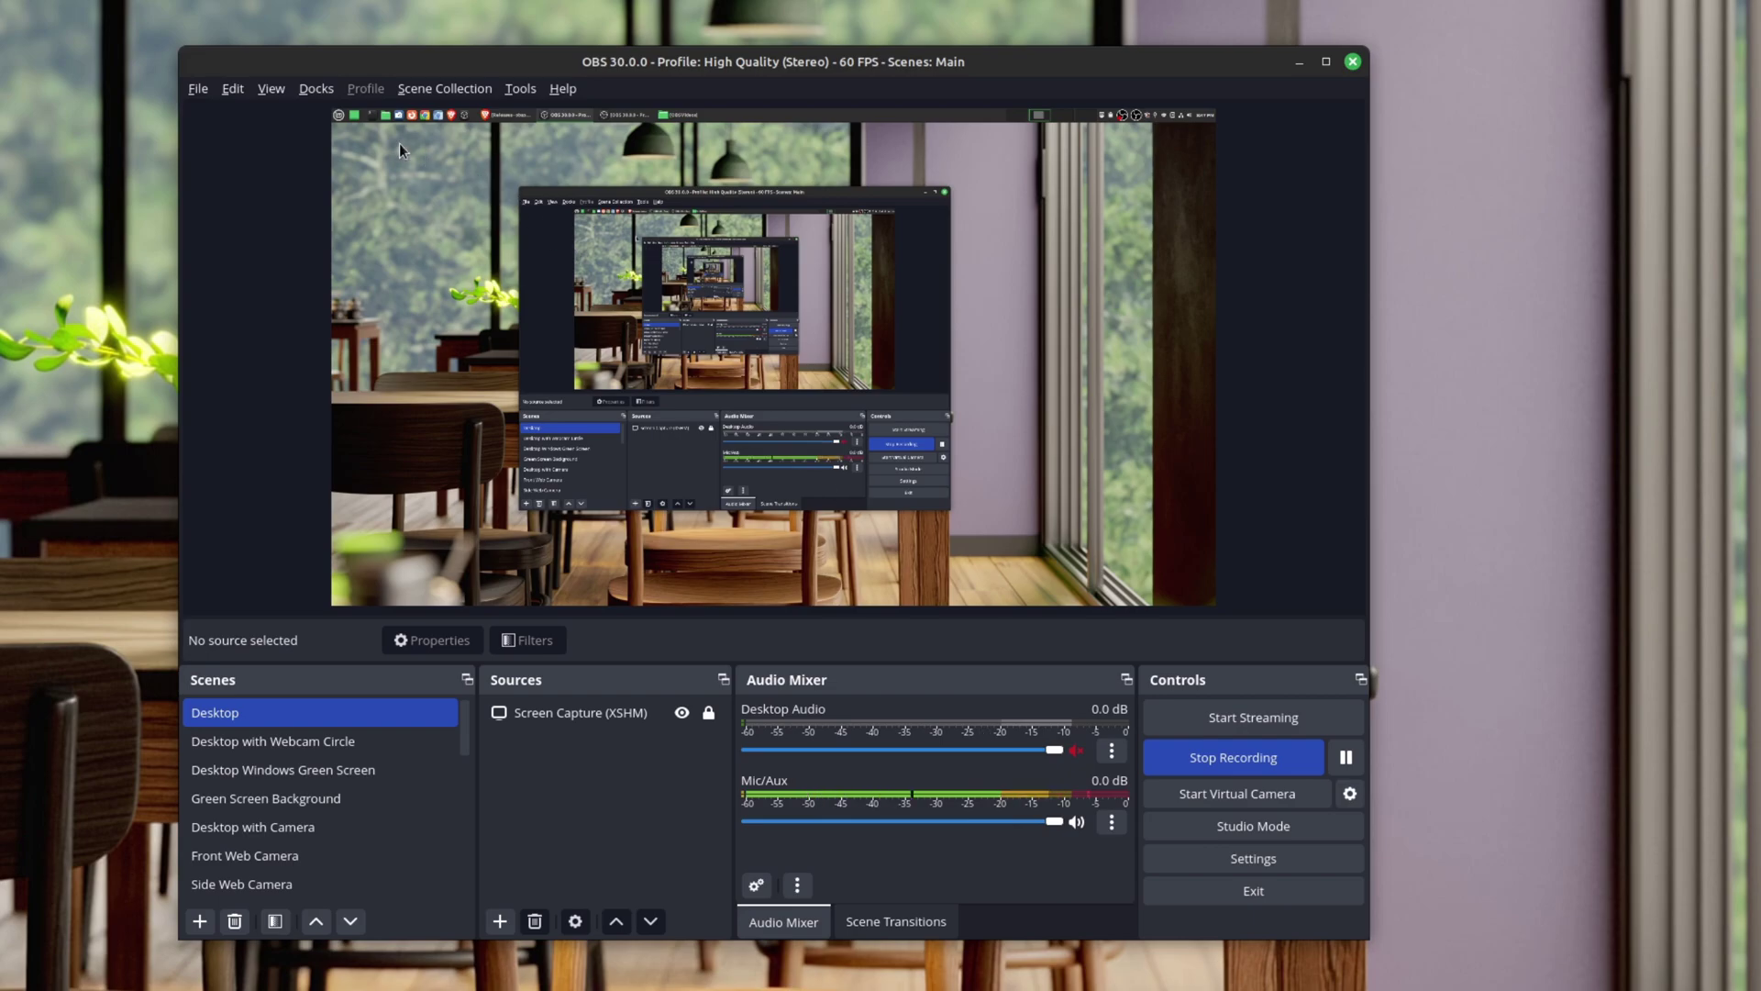
{"action": "left_click", "coordinate": [268, 91]}
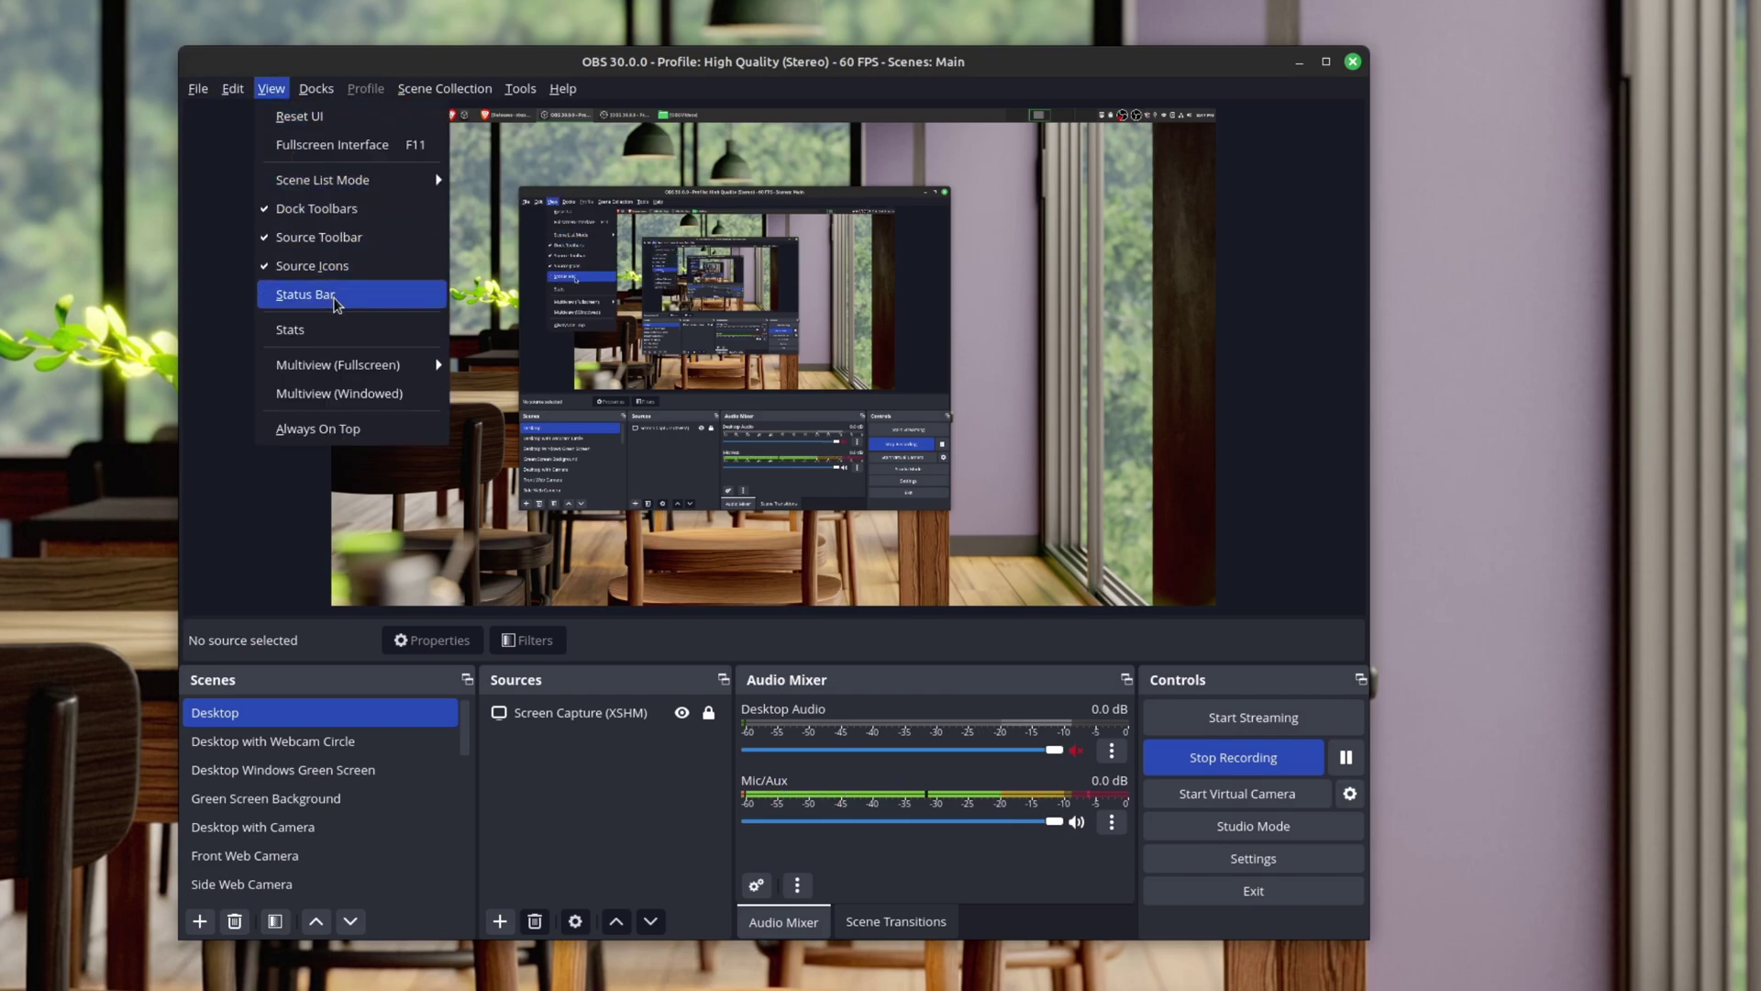
{"action": "left_click", "coordinate": [335, 299]}
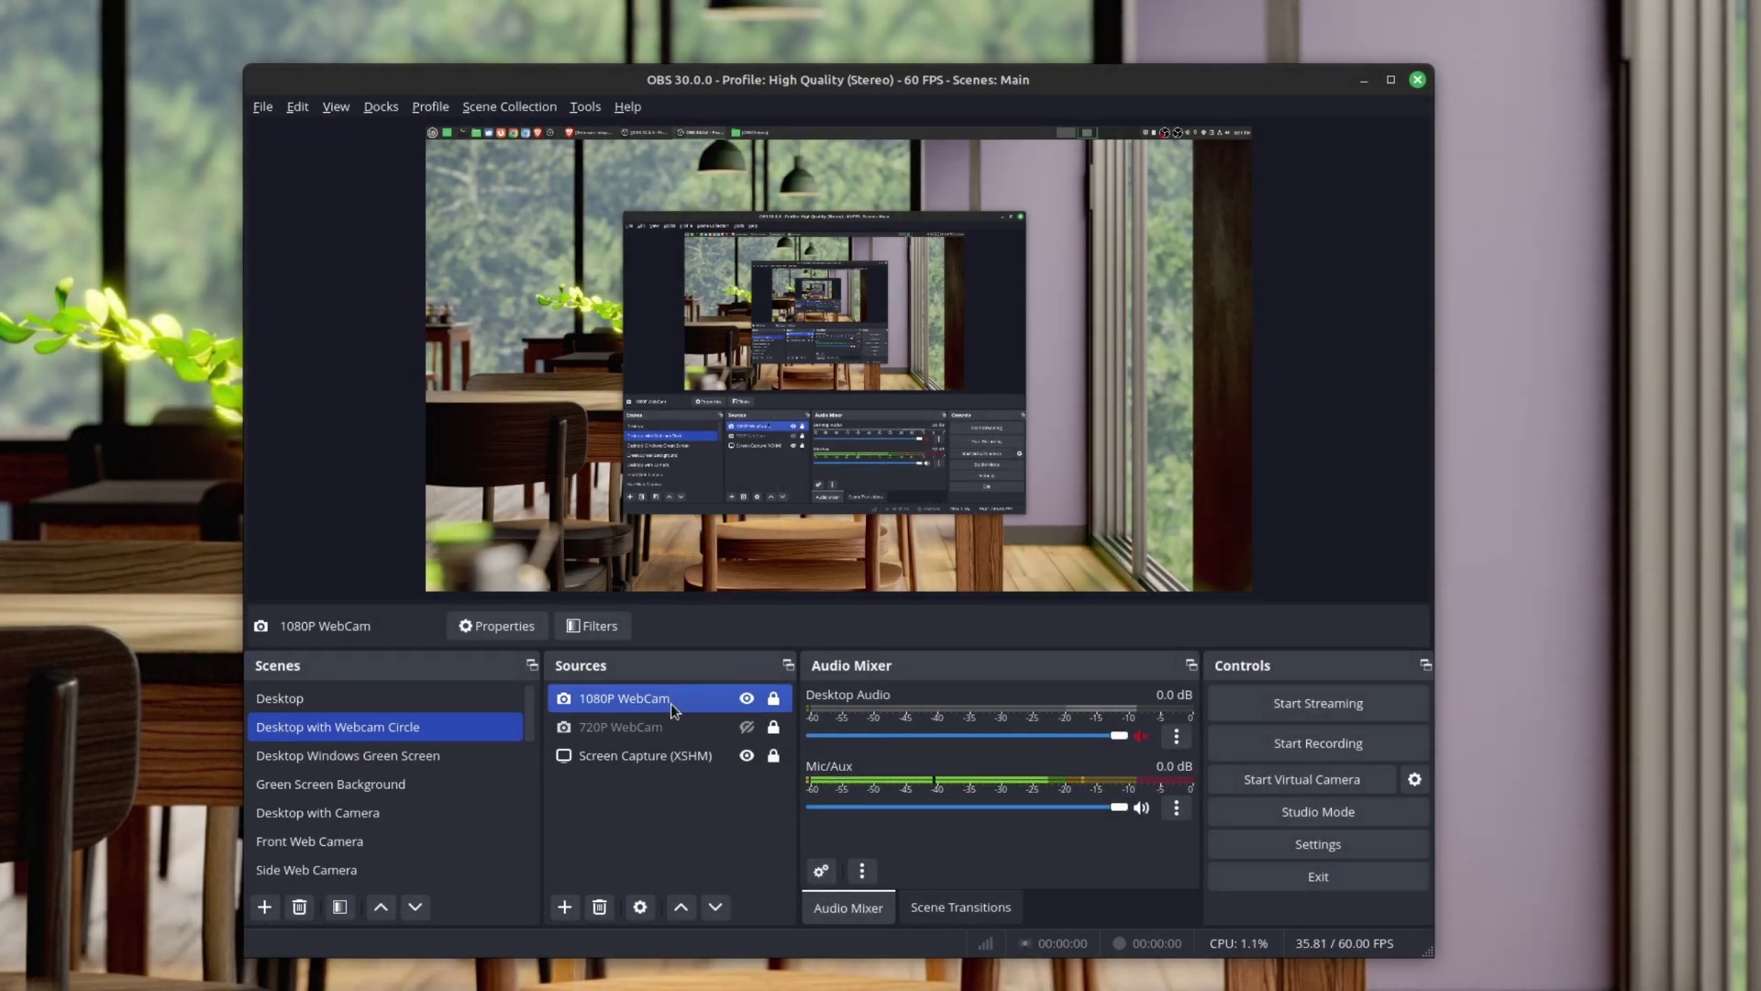
Open the 1080P WebCam filters, select Chroma Key Night and Day plus a range, then close
{"action": "right_click", "coordinate": [668, 703]}
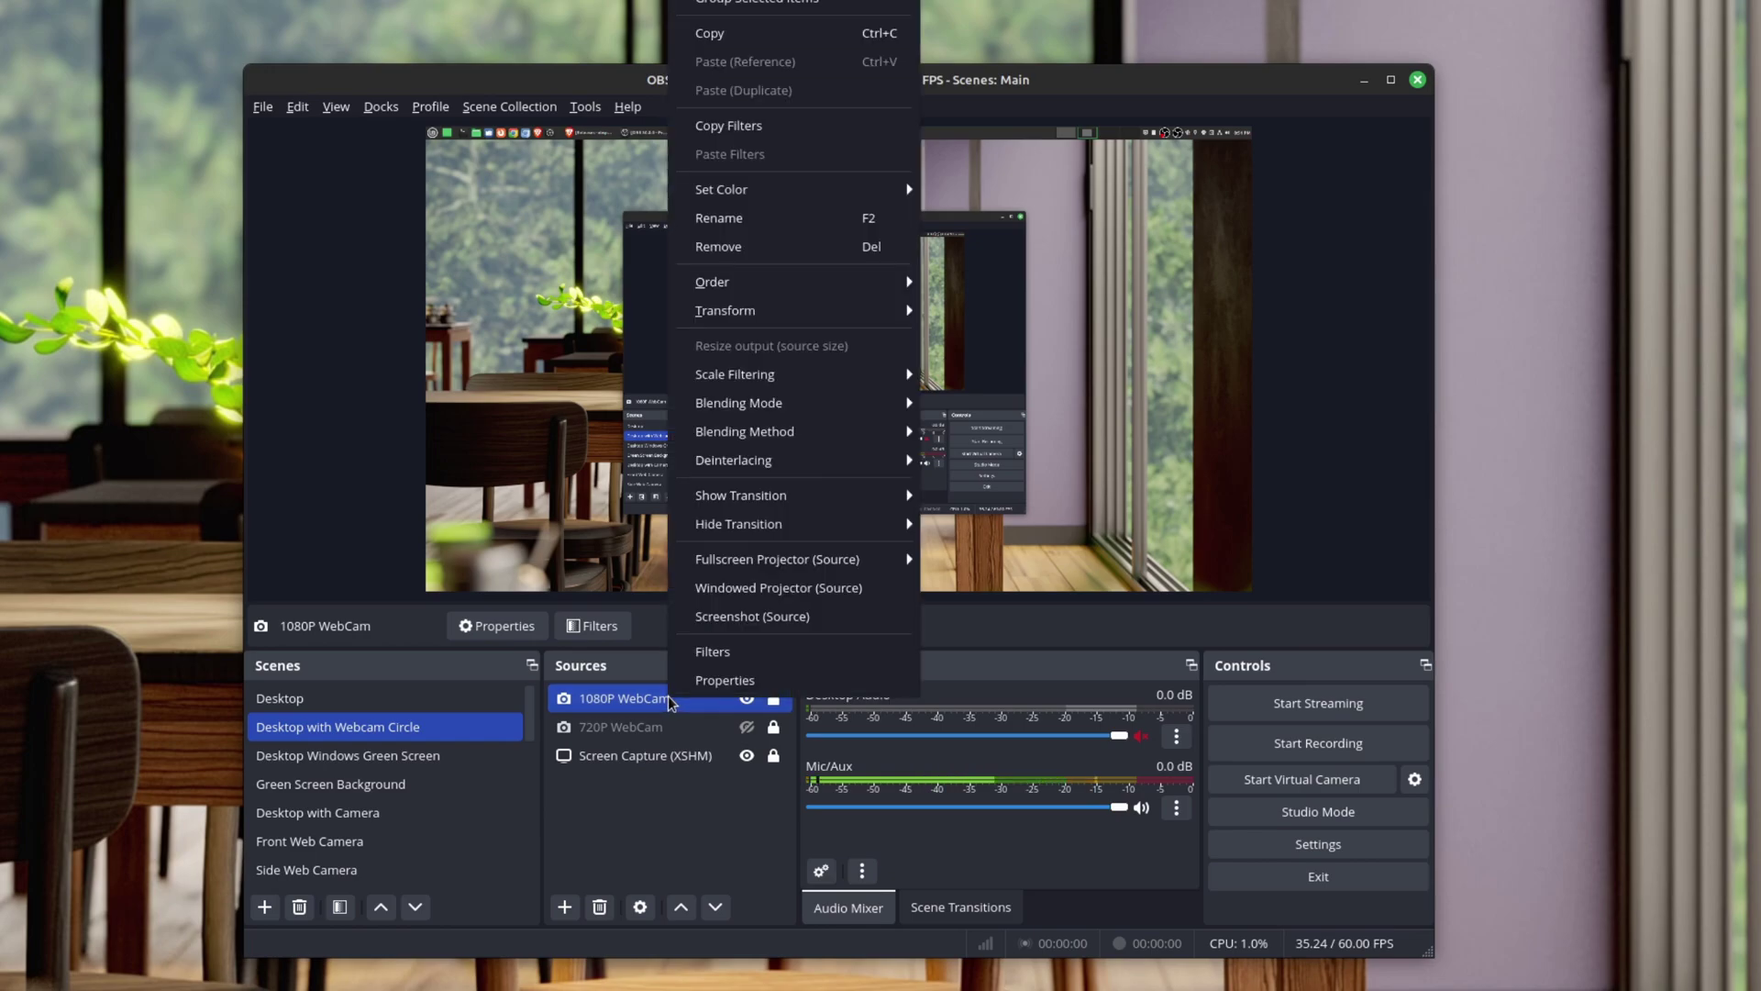
{"action": "left_click", "coordinate": [769, 653]}
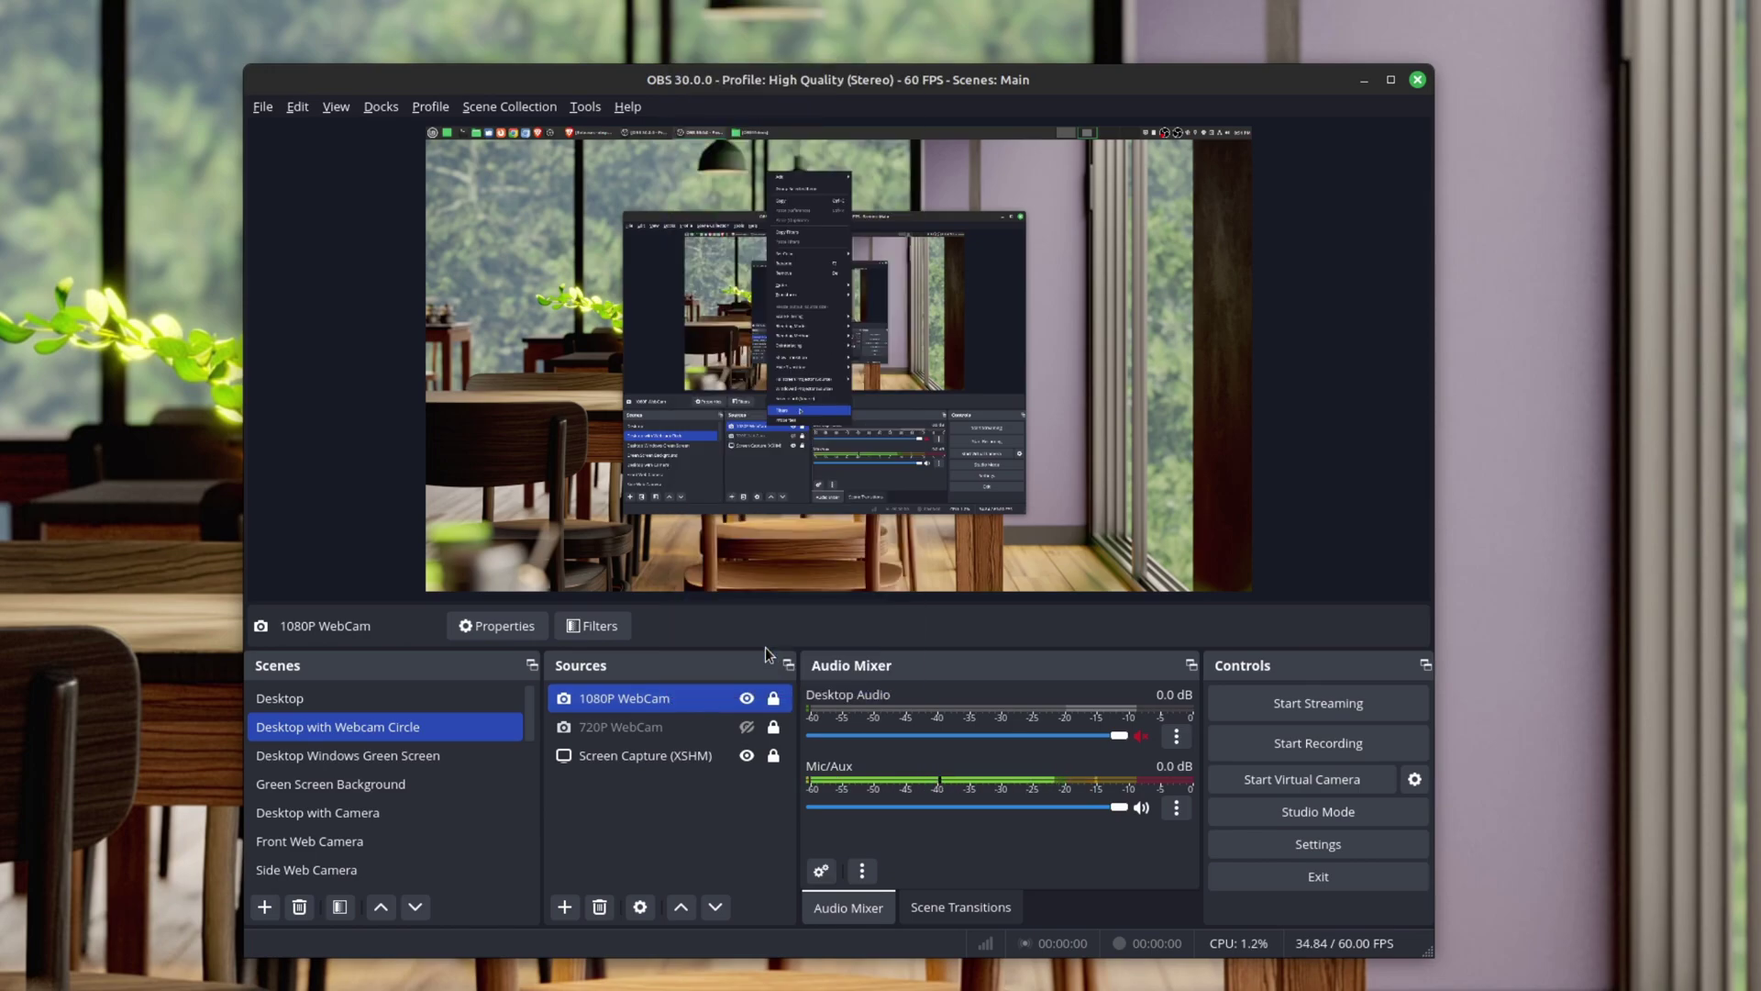
{"action": "left_click_drag", "start_coordinate": [571, 537], "coordinate": [529, 546]}
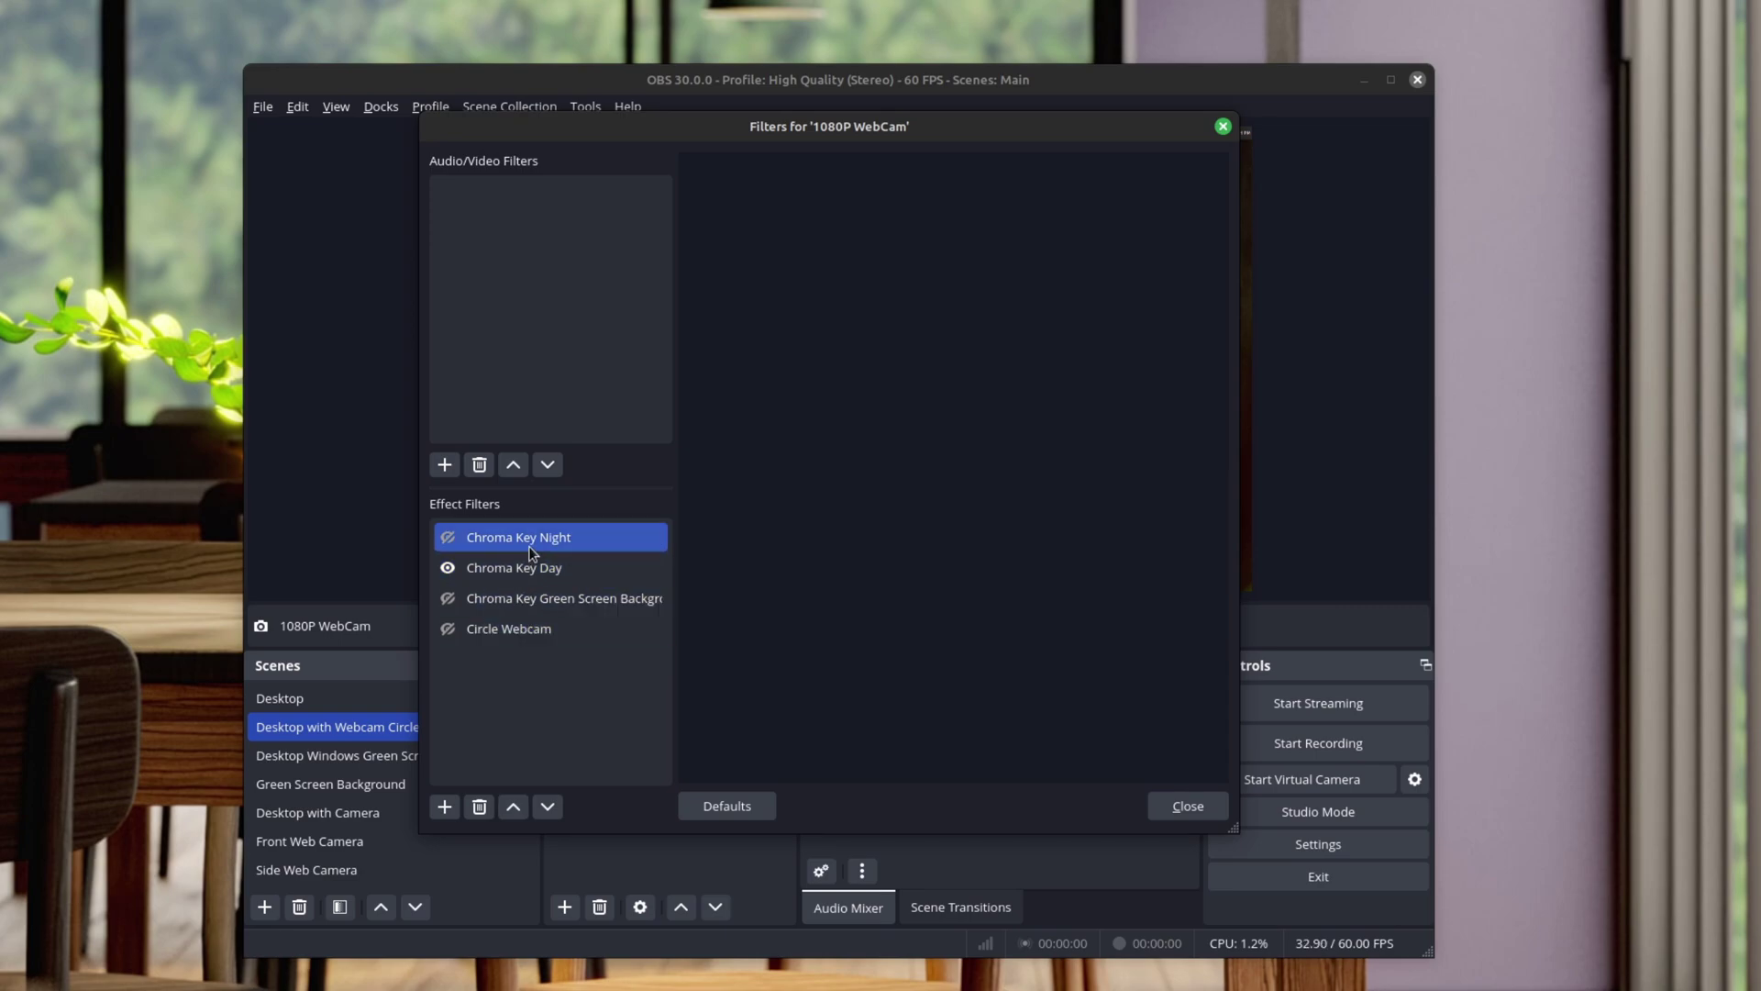
{"action": "mouse_move", "coordinate": [532, 549]}
{"action": "left_mouse_down"}
{"action": "mouse_move", "coordinate": [537, 598]}
{"action": "mouse_move", "coordinate": [535, 528]}
{"action": "left_mouse_up"}
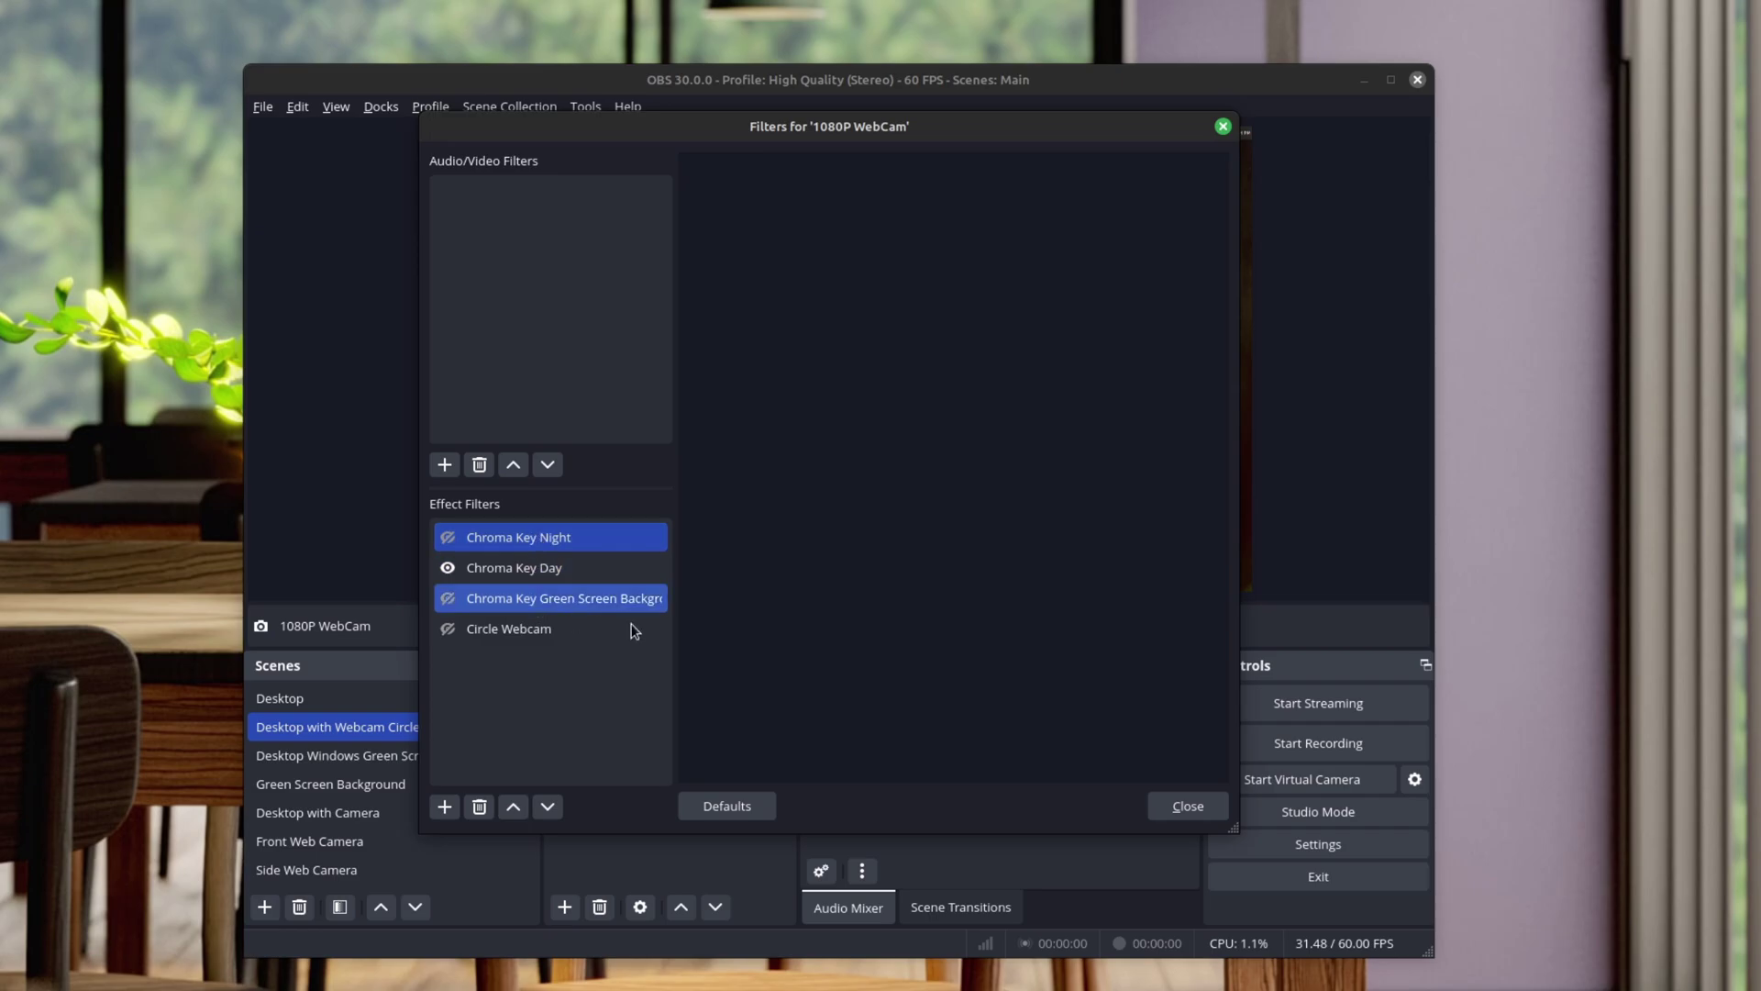
{"action": "left_click", "coordinate": [1166, 808]}
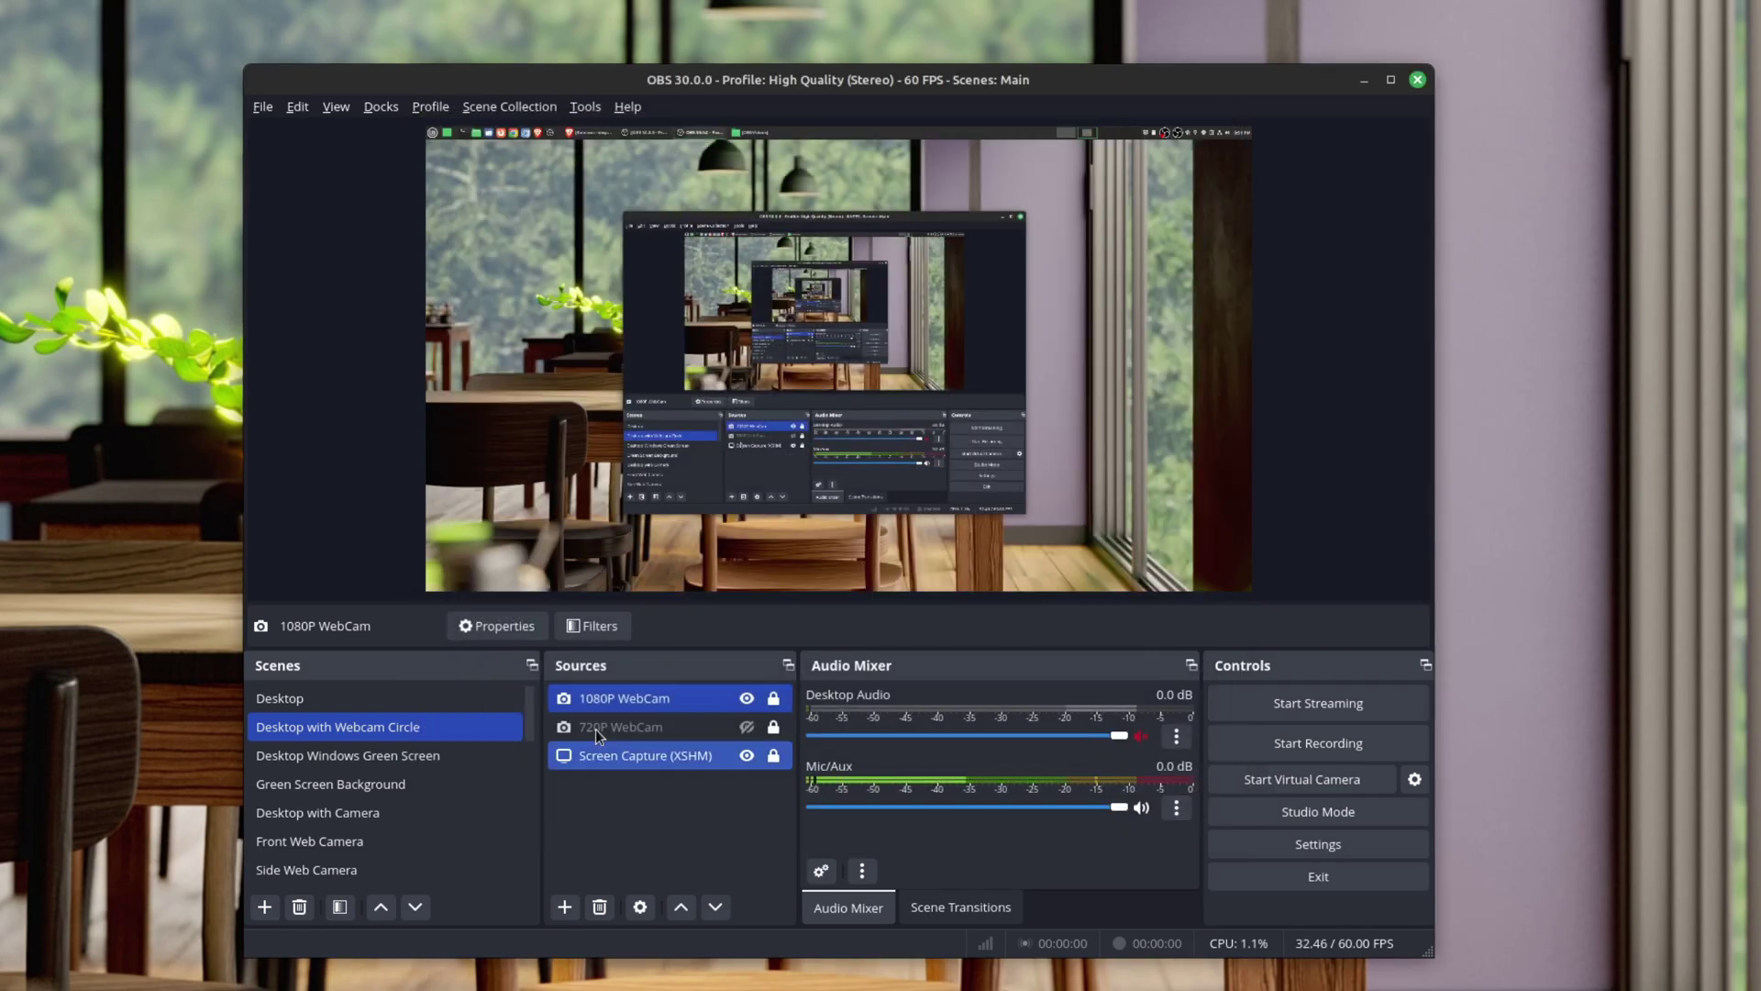
{"action": "right_click", "coordinate": [608, 704]}
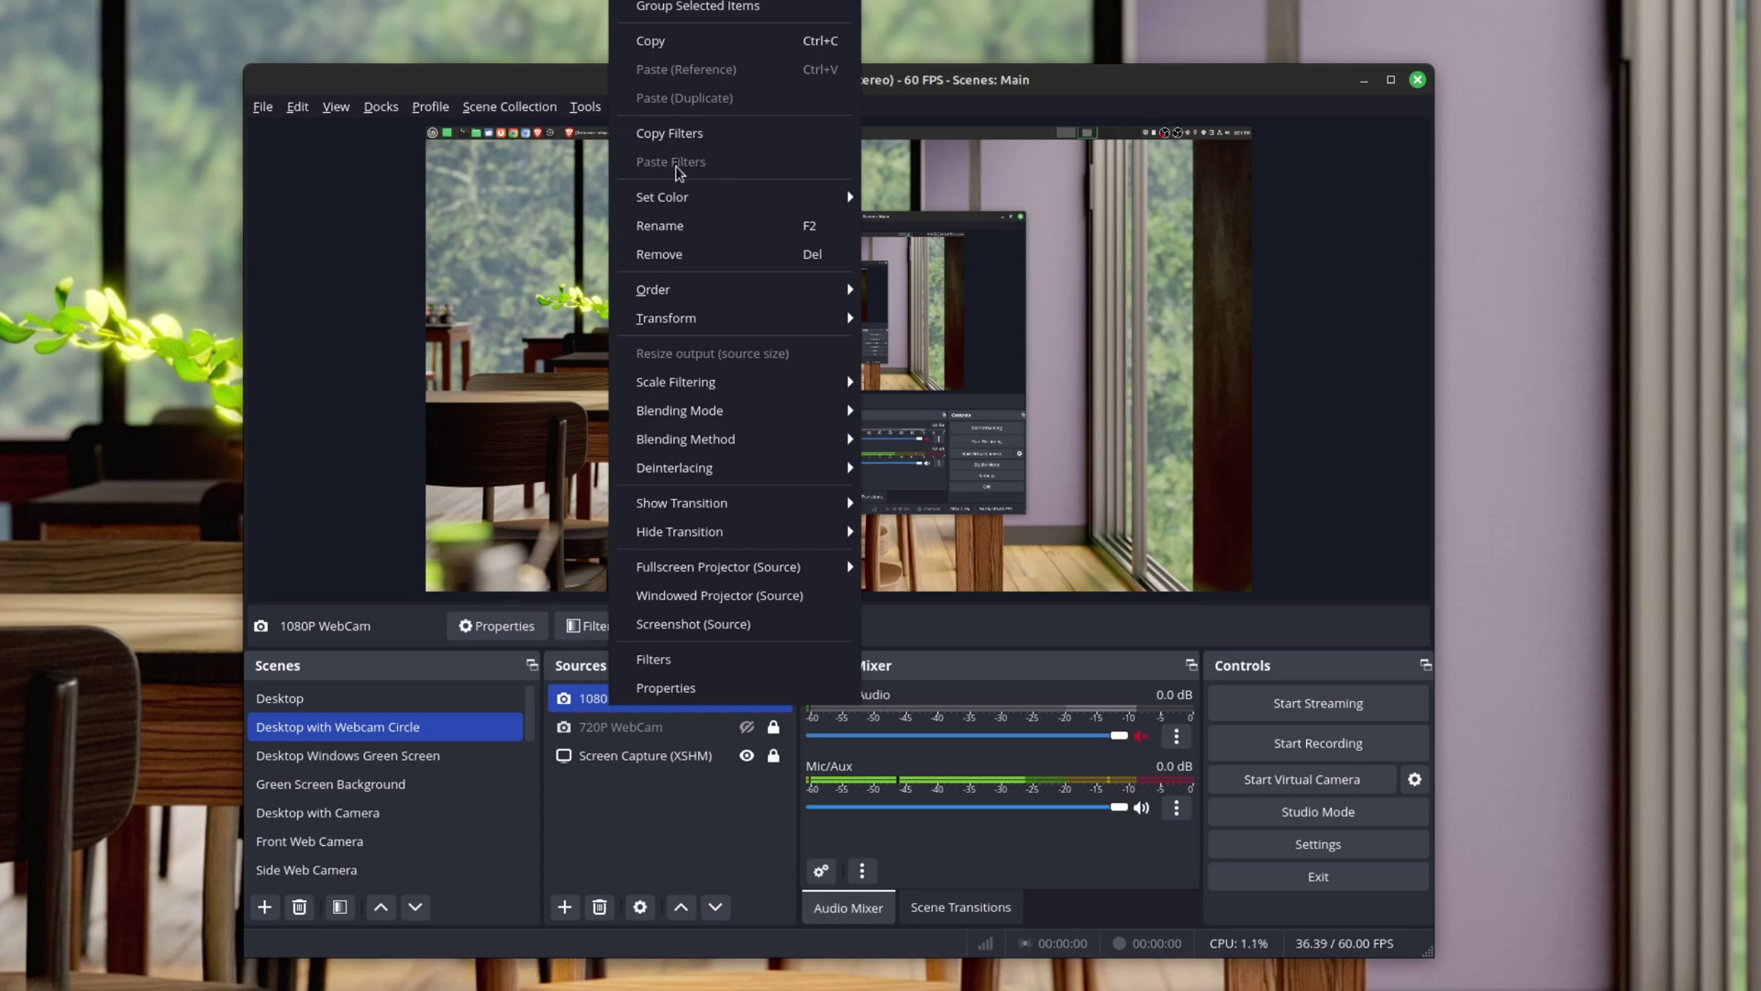
{"action": "left_click", "coordinate": [657, 837]}
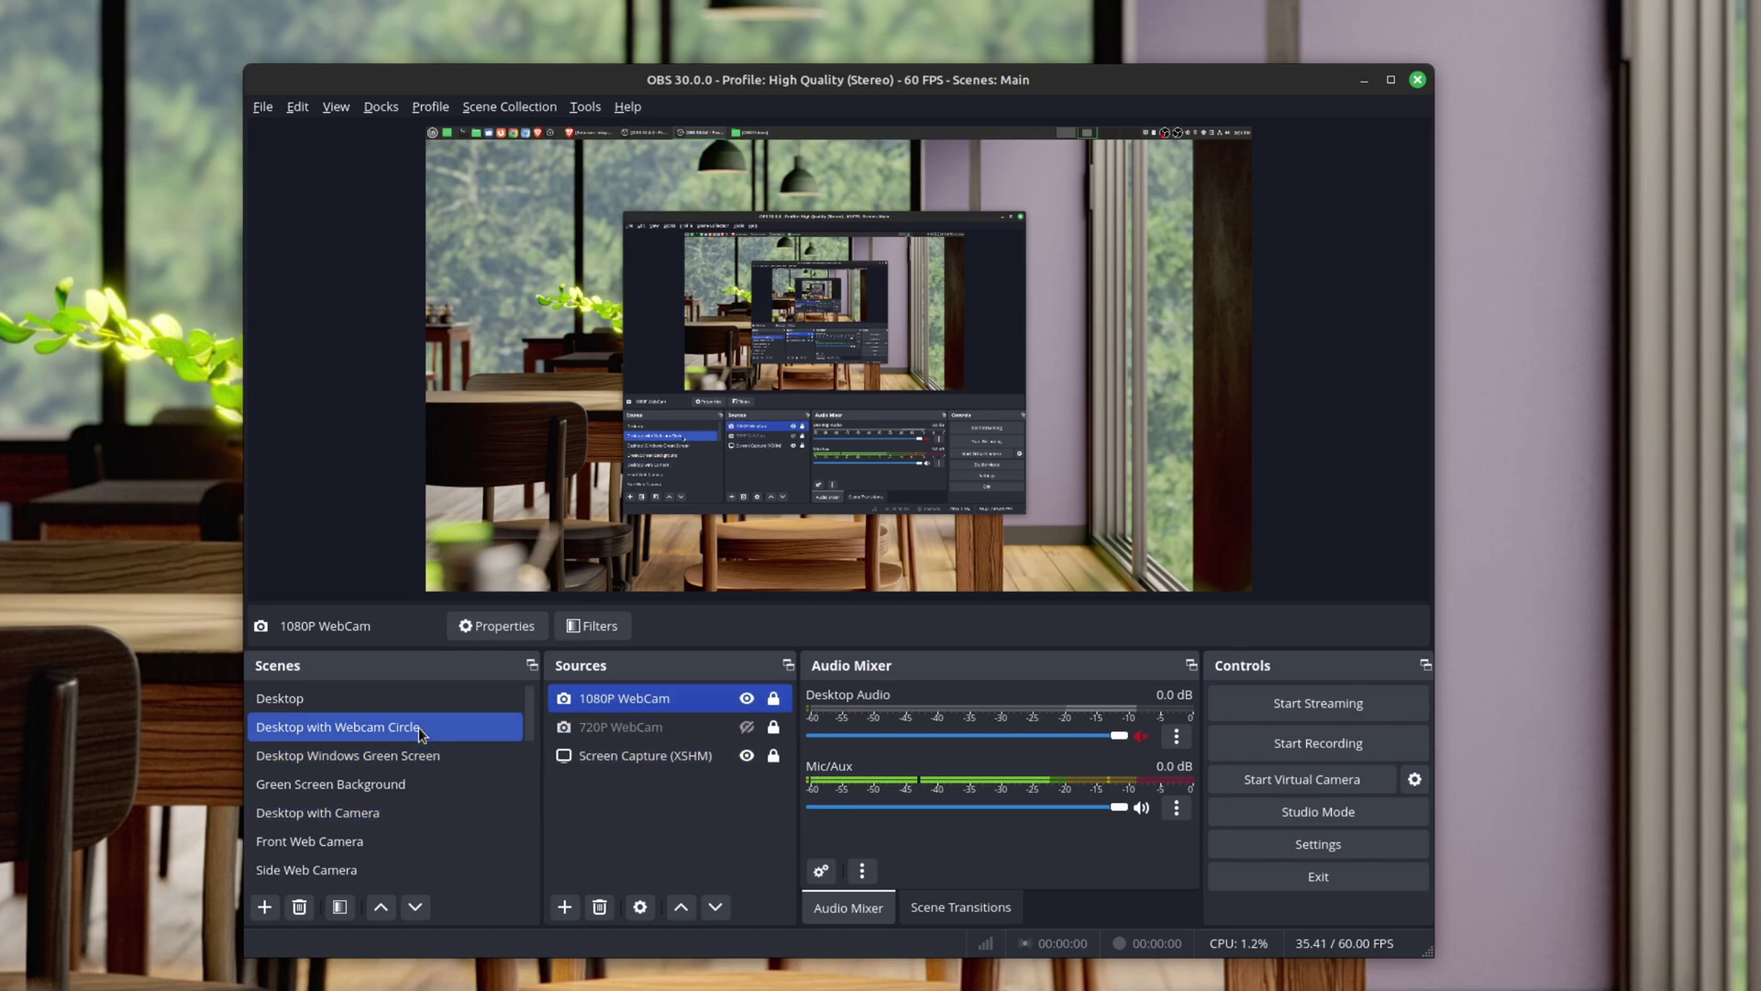
Open the 1080P WebCam filters and select only Chroma Key Night
{"action": "right_click", "coordinate": [674, 697]}
{"action": "left_click", "coordinate": [734, 652]}
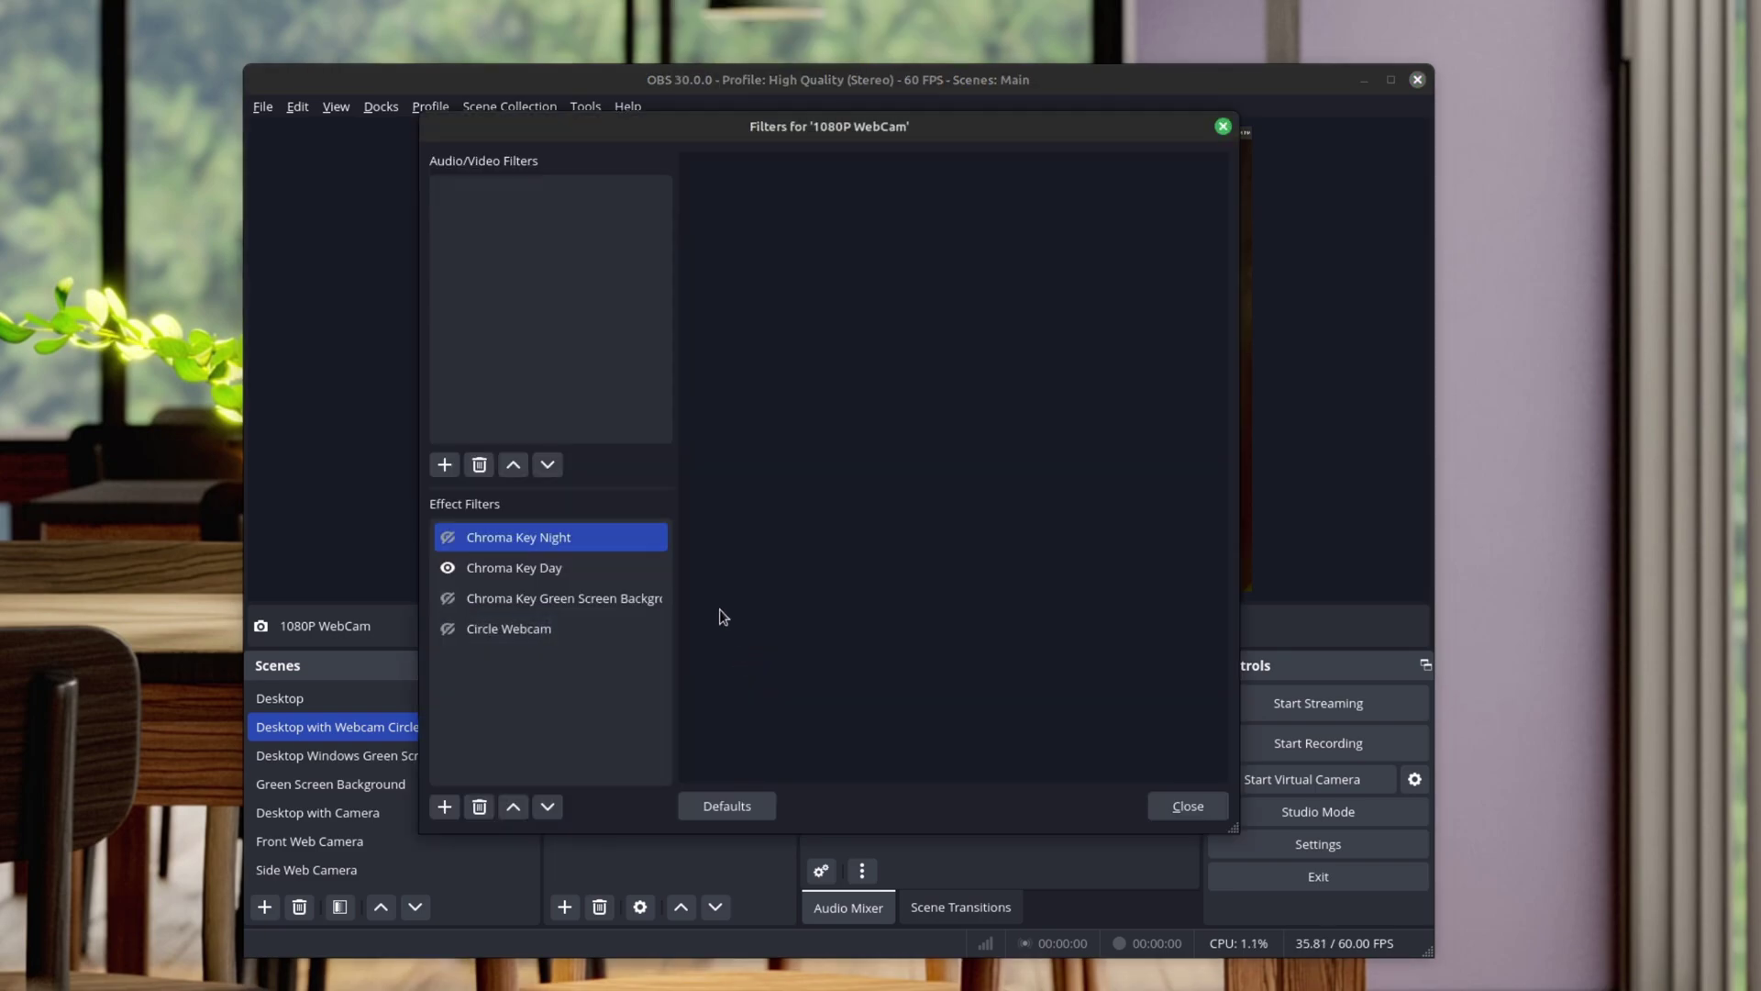
{"action": "left_click", "coordinate": [520, 541]}
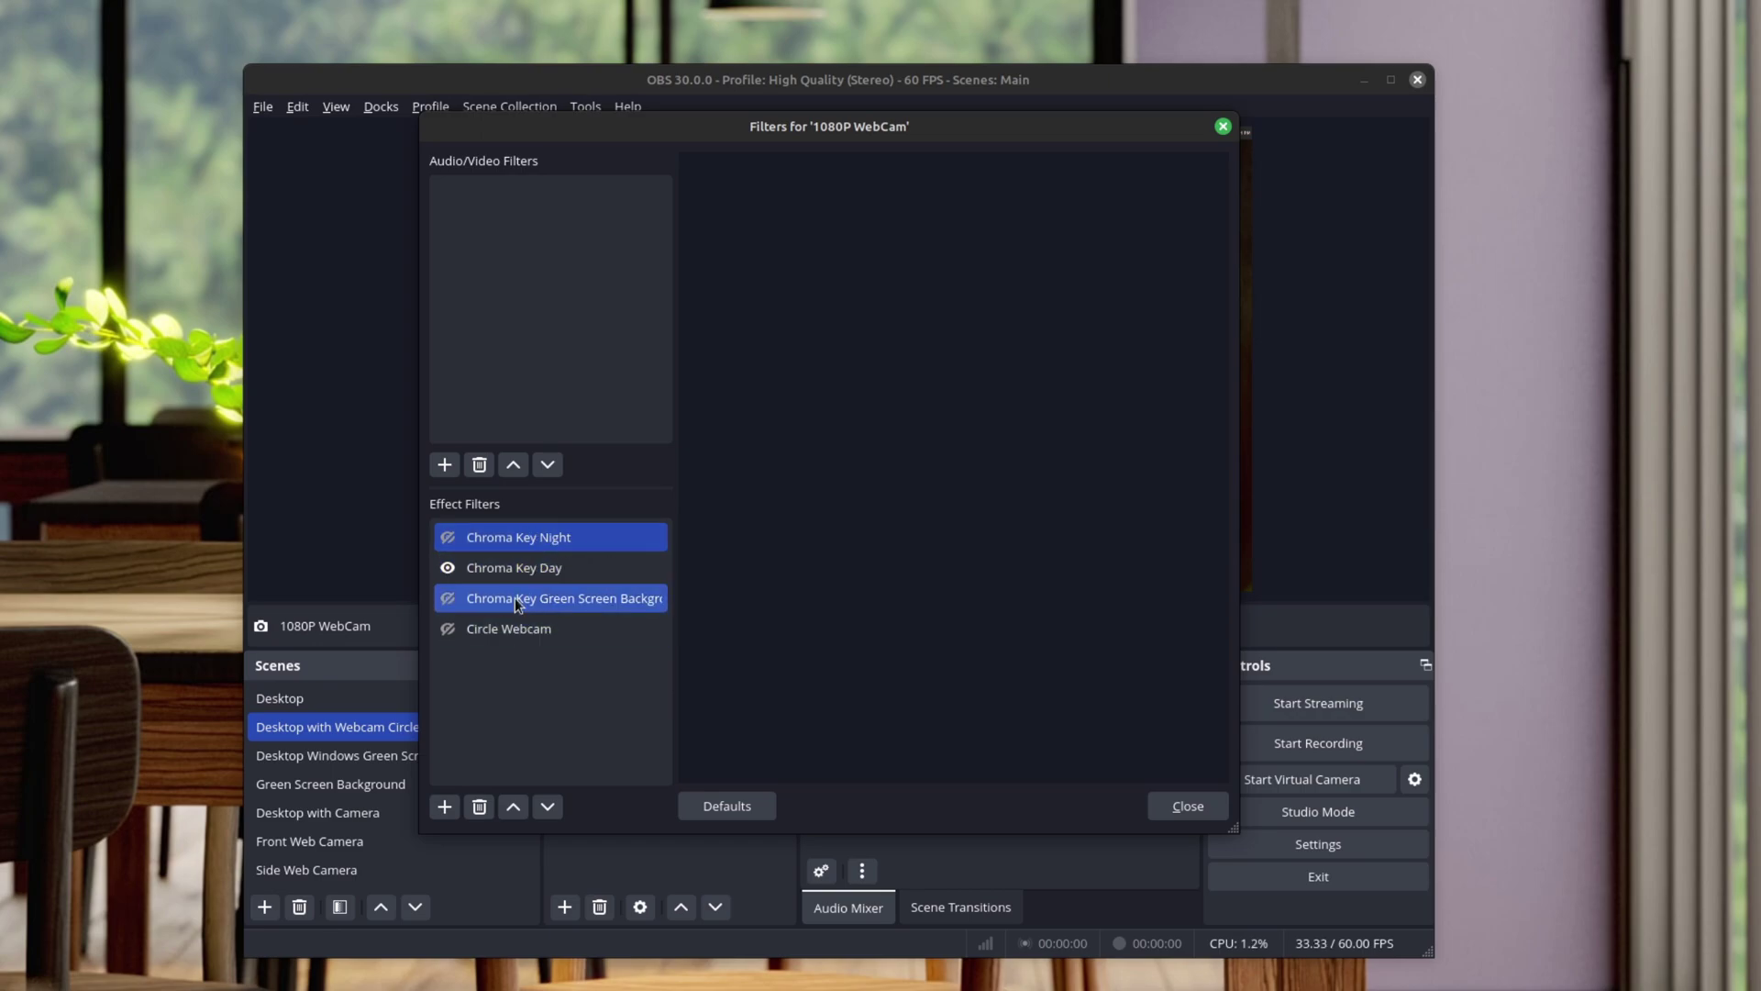
Move Chroma Key Night down, up, below Circle Webcam, then back to second place
{"action": "left_click", "coordinate": [544, 807]}
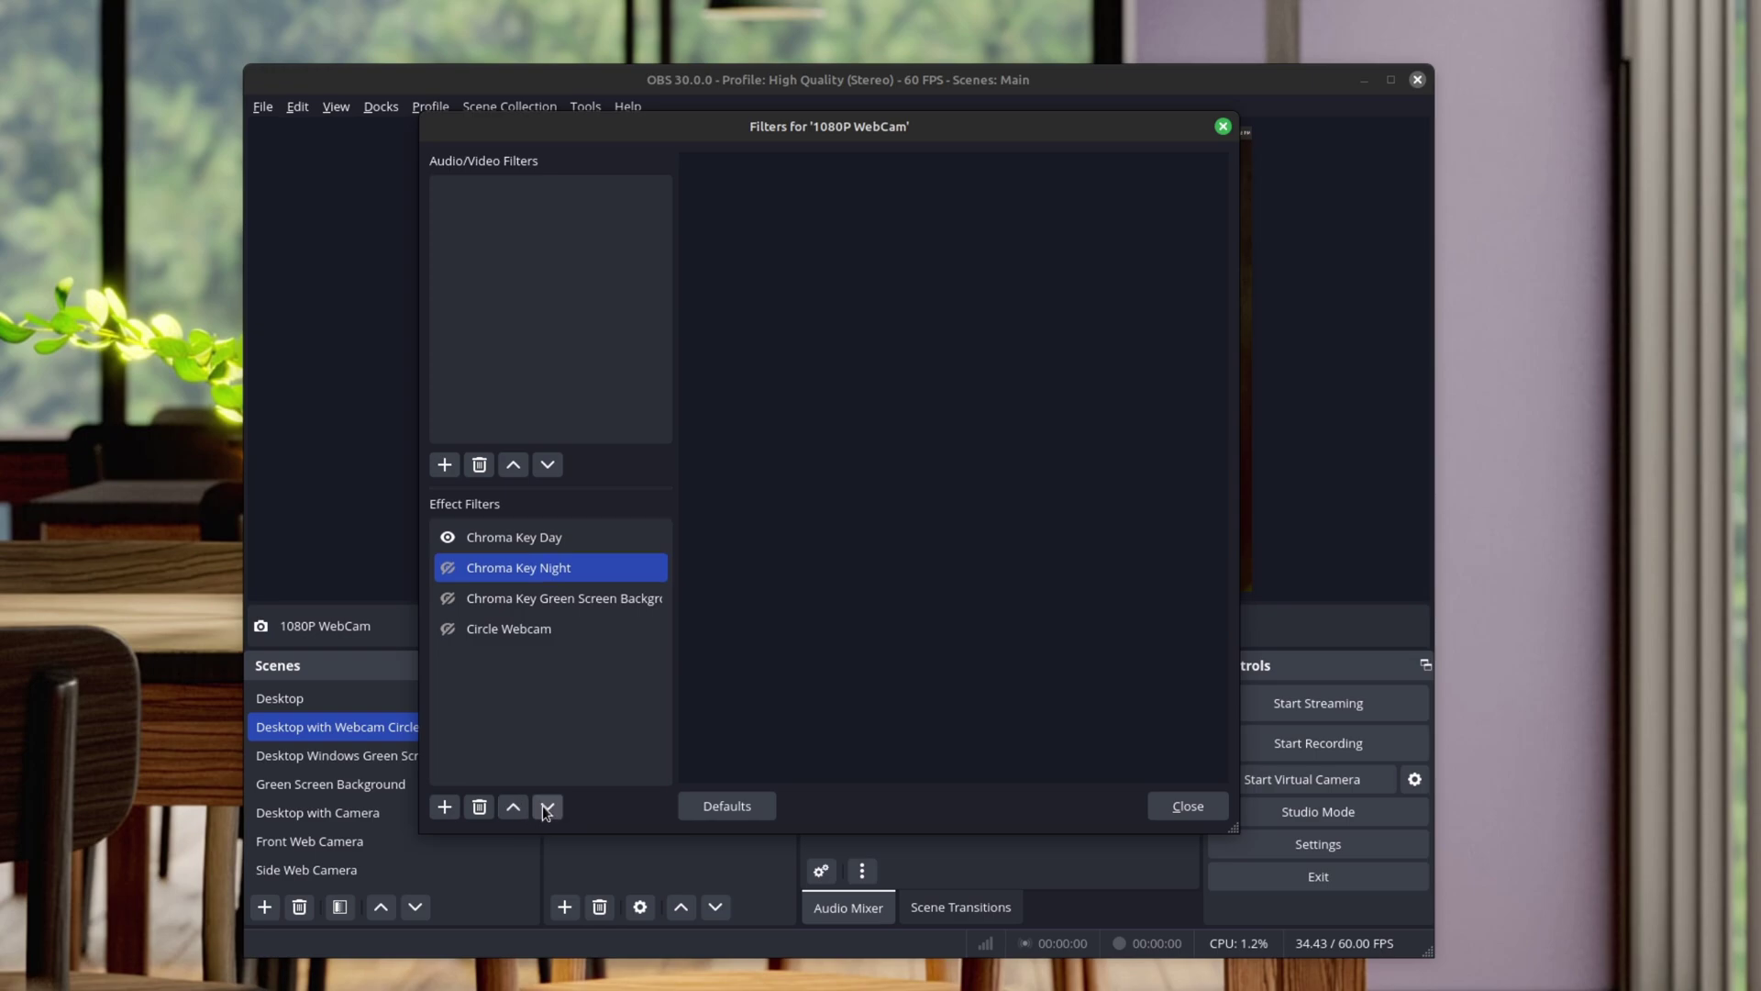
{"action": "left_click", "coordinate": [544, 806]}
{"action": "left_click", "coordinate": [512, 807]}
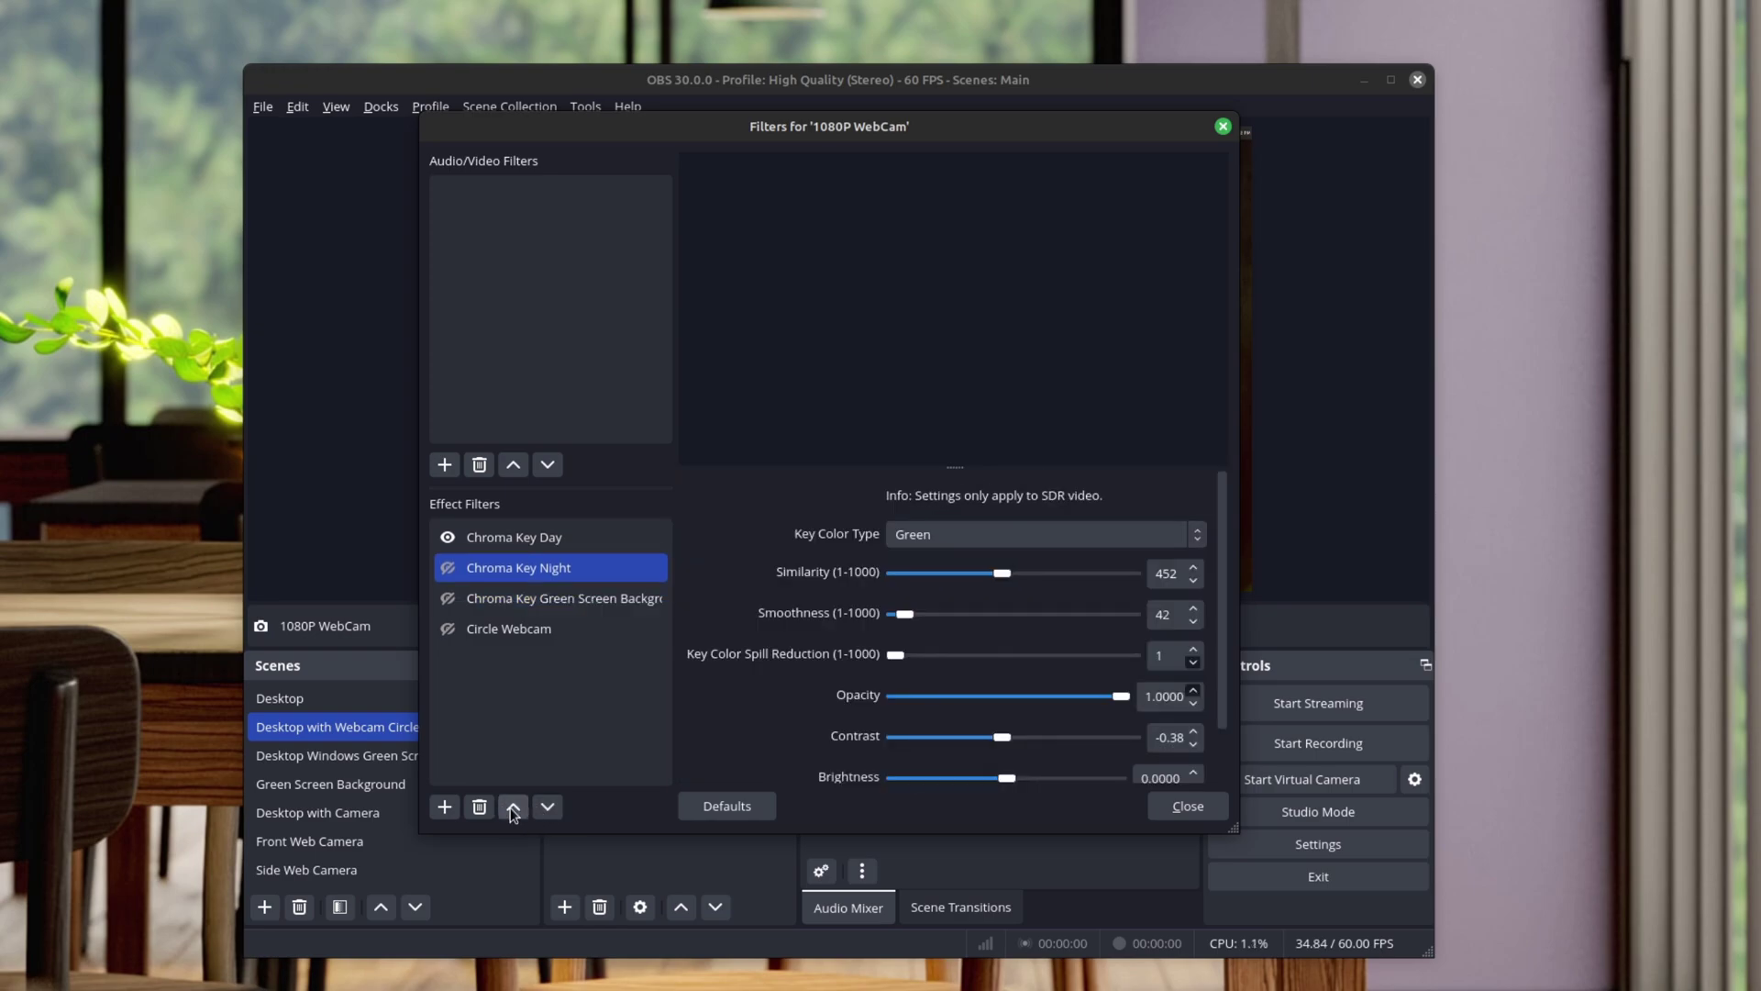
{"action": "left_click_drag", "start_coordinate": [493, 565], "coordinate": [587, 628]}
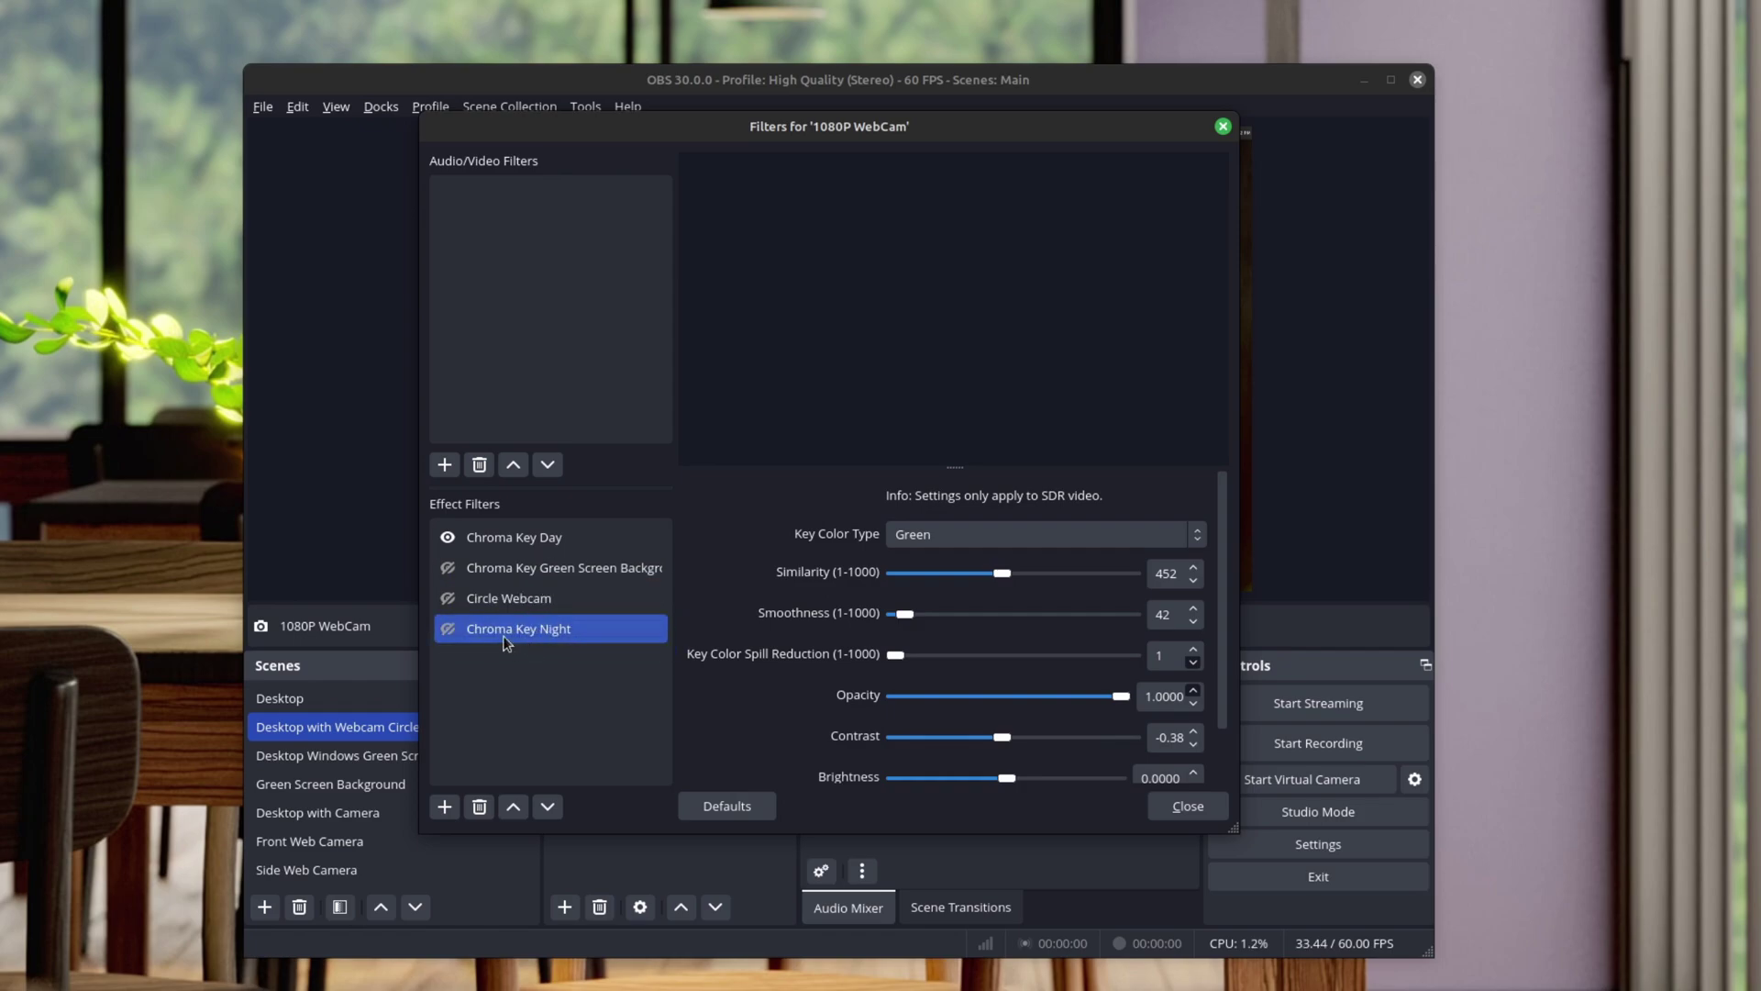
{"action": "left_click_drag", "start_coordinate": [506, 641], "coordinate": [511, 568]}
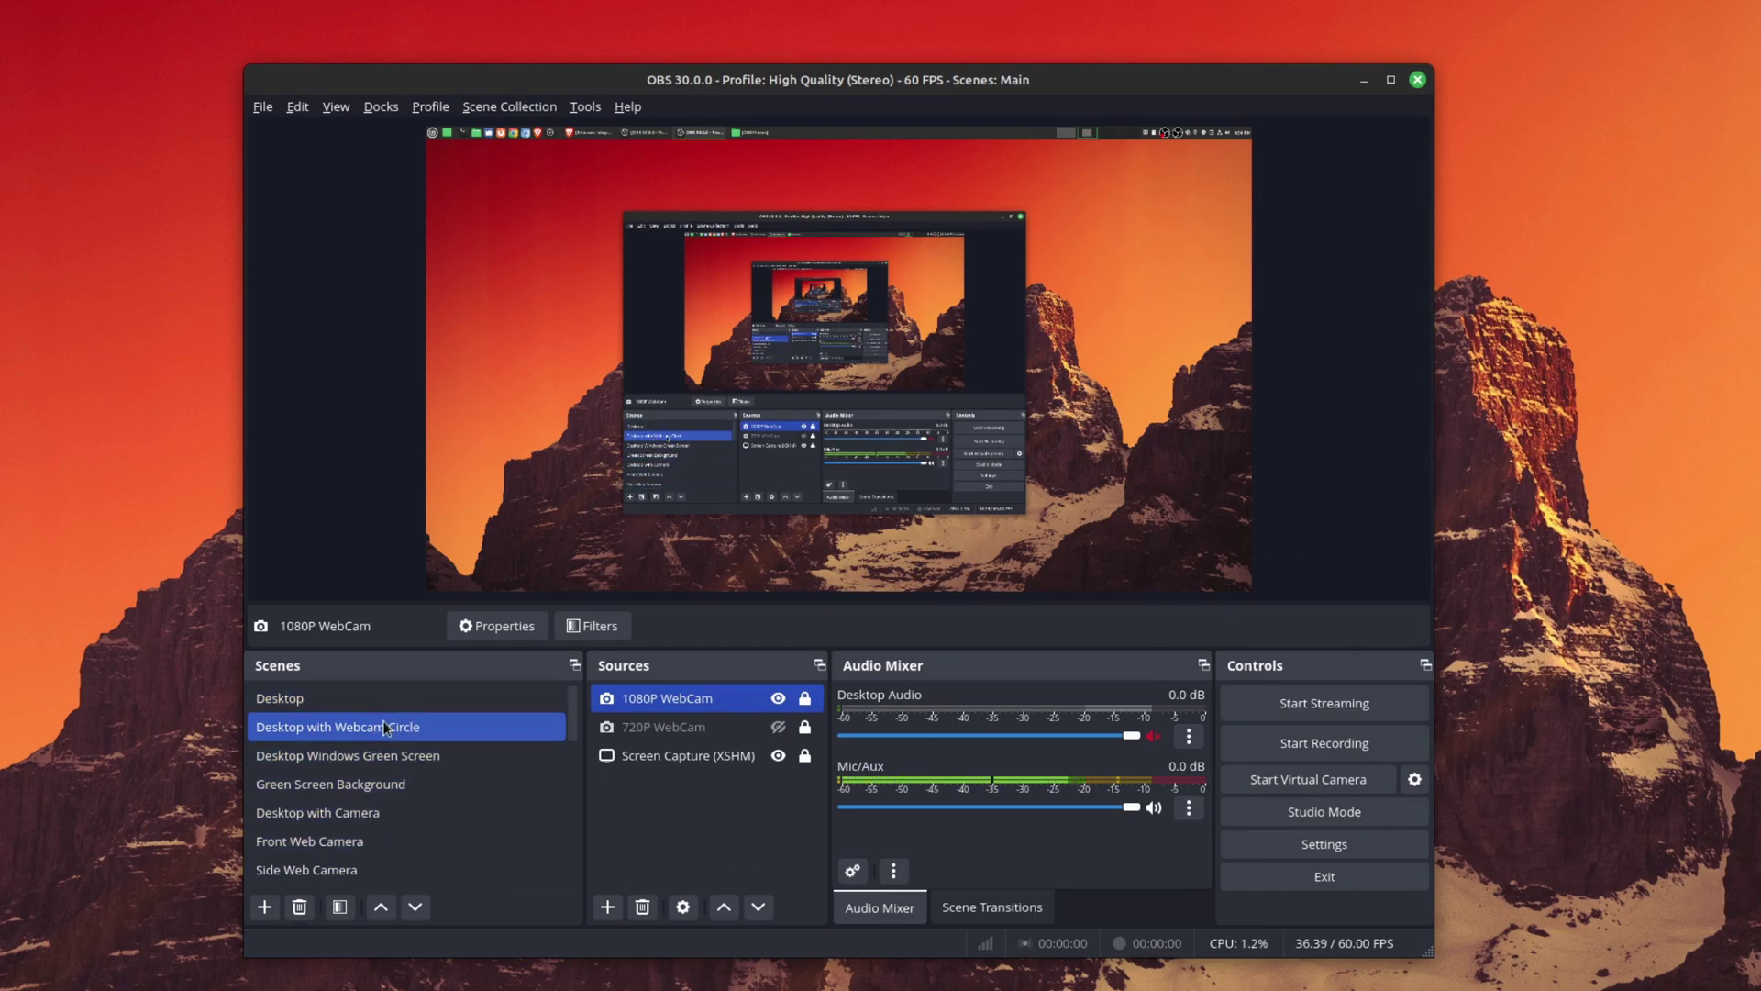
{"action": "scroll", "coordinate": [460, 741], "scroll_direction": "down", "scroll_amount": 6}
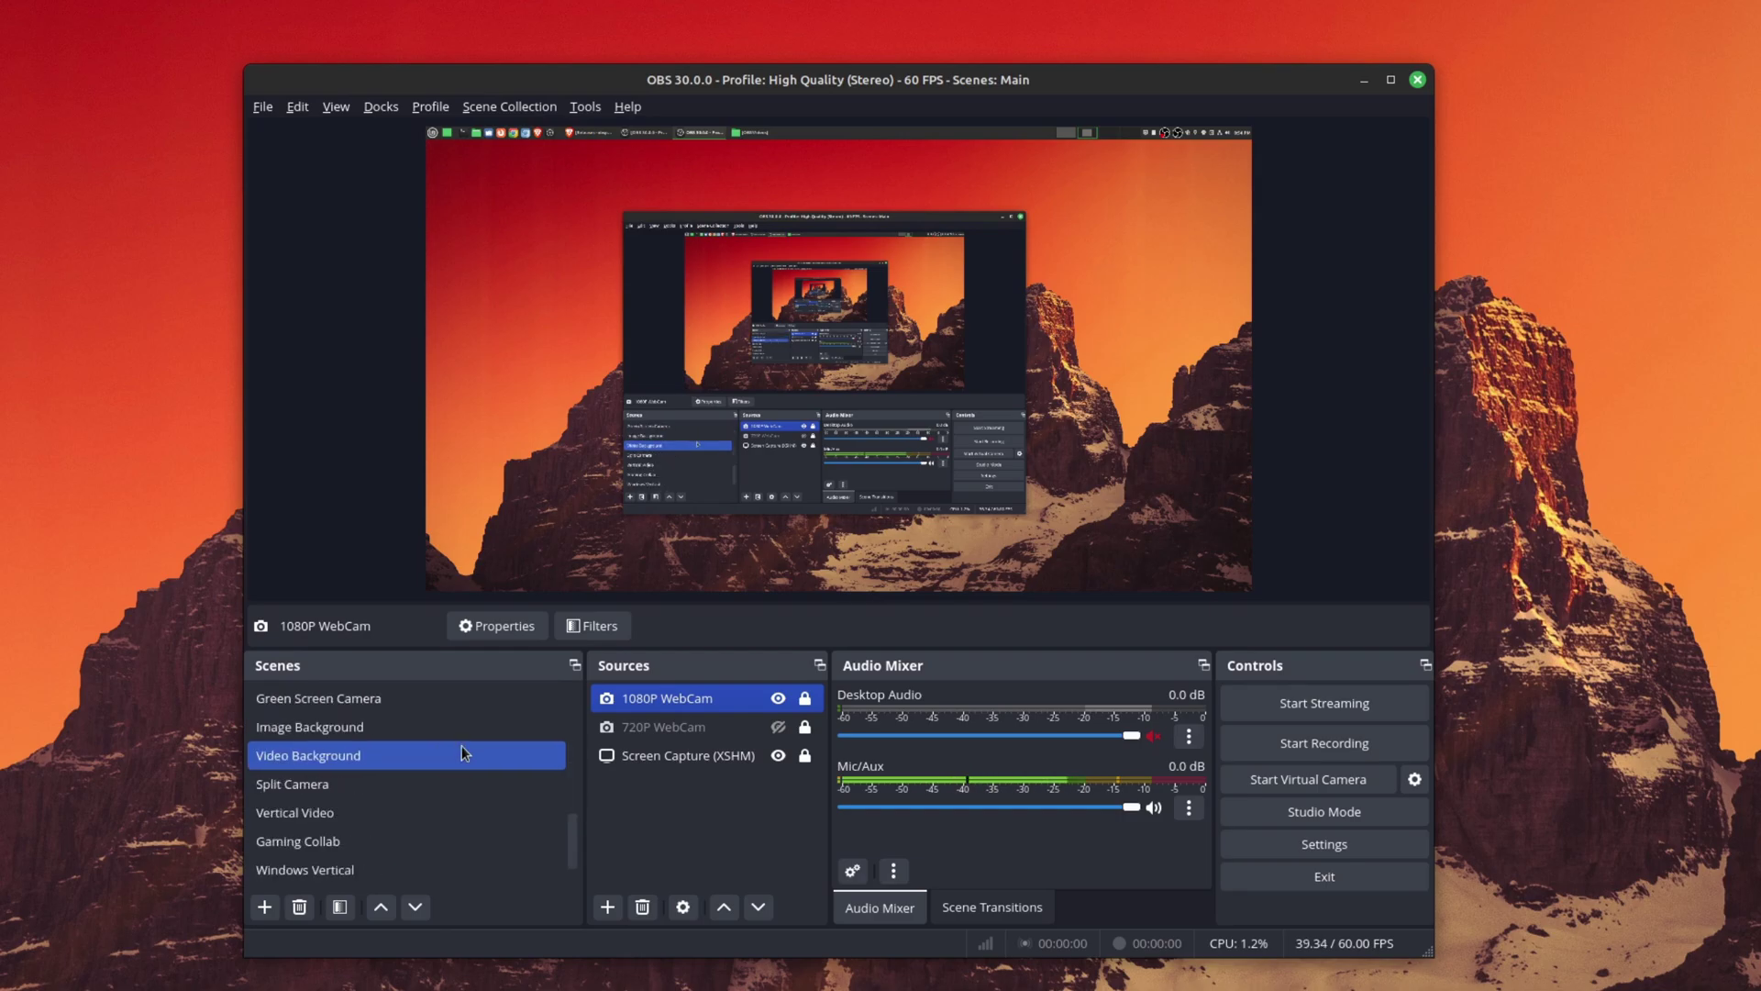
{"action": "scroll", "coordinate": [460, 745], "scroll_direction": "up", "scroll_amount": 6}
{"action": "left_click_drag", "start_coordinate": [475, 671], "coordinate": [316, 725]}
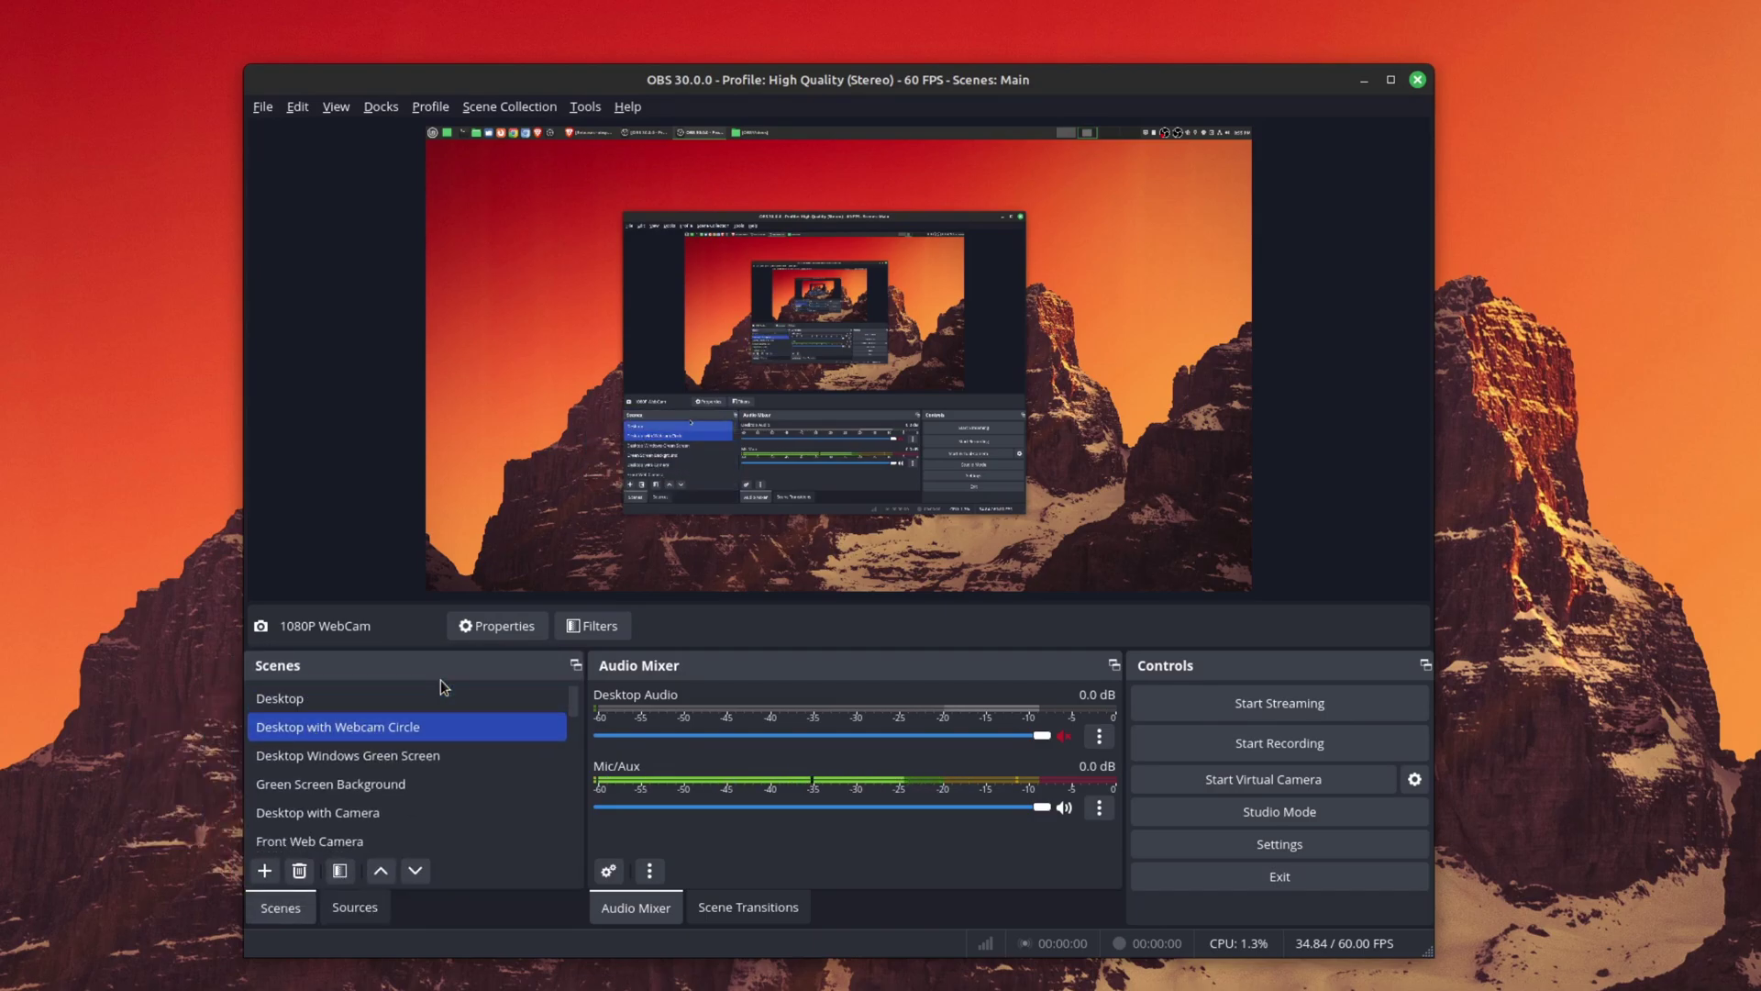
{"action": "left_click_drag", "start_coordinate": [436, 673], "coordinate": [510, 717]}
{"action": "scroll", "coordinate": [525, 820], "scroll_direction": "down", "scroll_amount": 1}
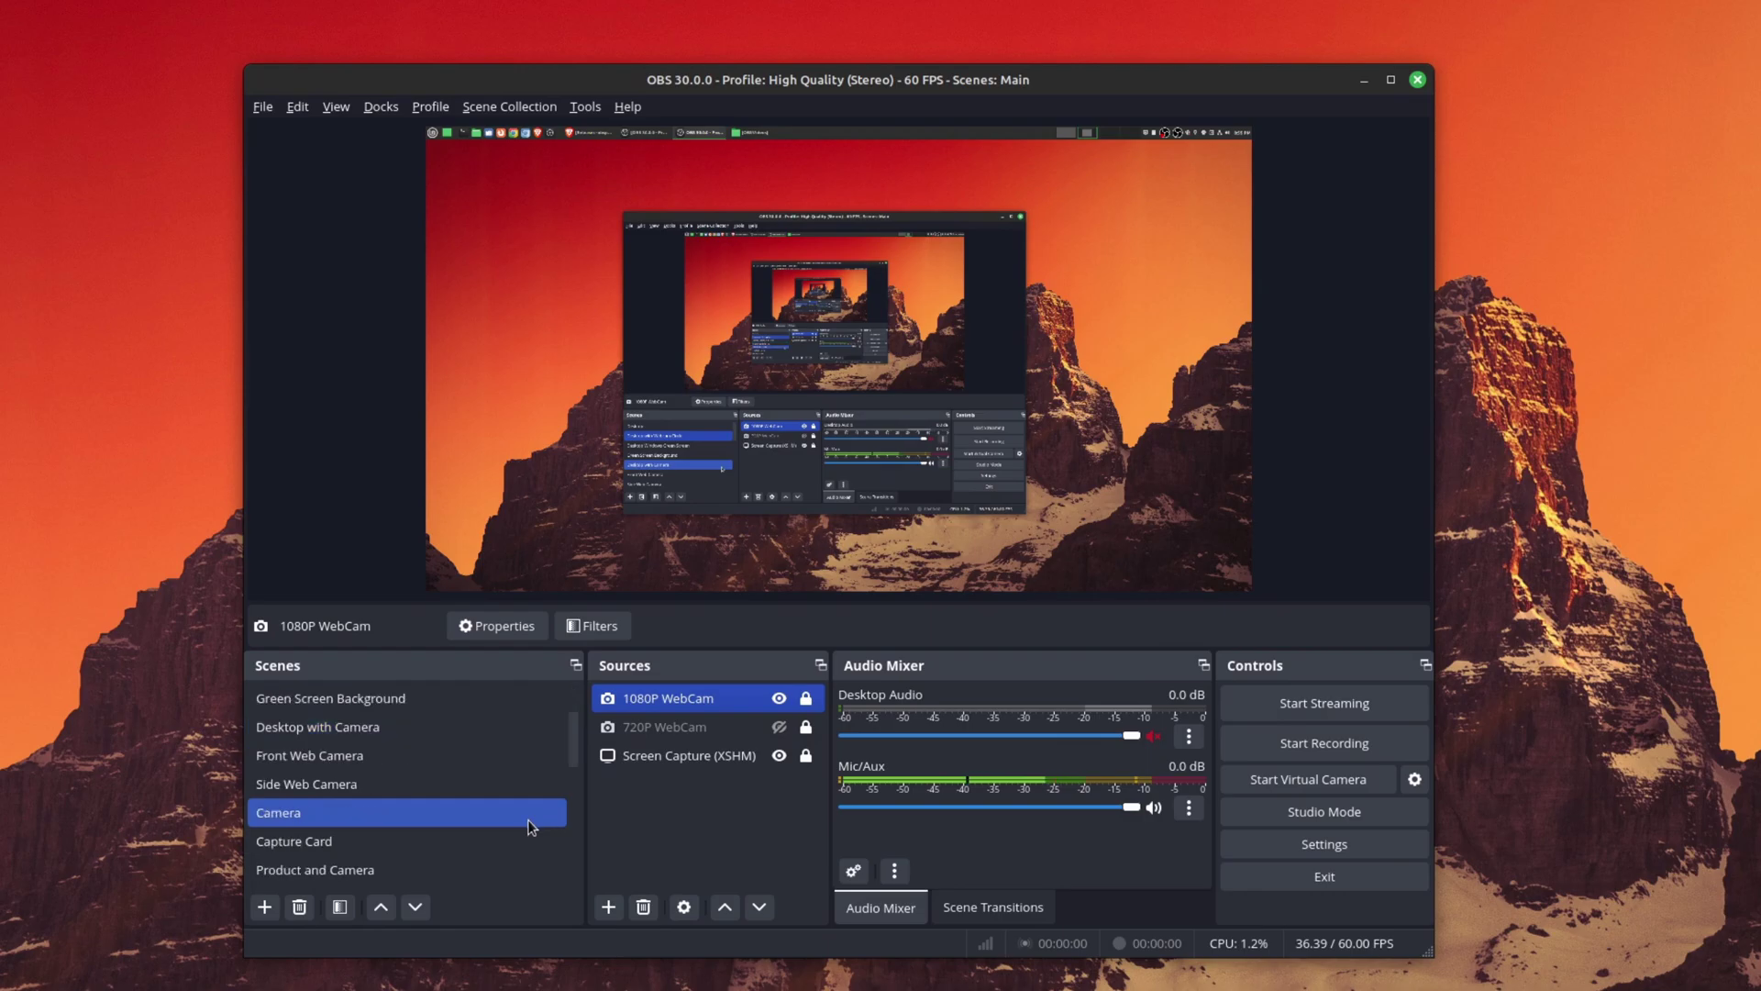
{"action": "scroll", "coordinate": [525, 820], "scroll_direction": "down", "scroll_amount": 3}
{"action": "scroll", "coordinate": [525, 821], "scroll_direction": "up", "scroll_amount": 3}
{"action": "left_click", "coordinate": [522, 820]}
{"action": "scroll", "coordinate": [521, 820], "scroll_direction": "up", "scroll_amount": 2}
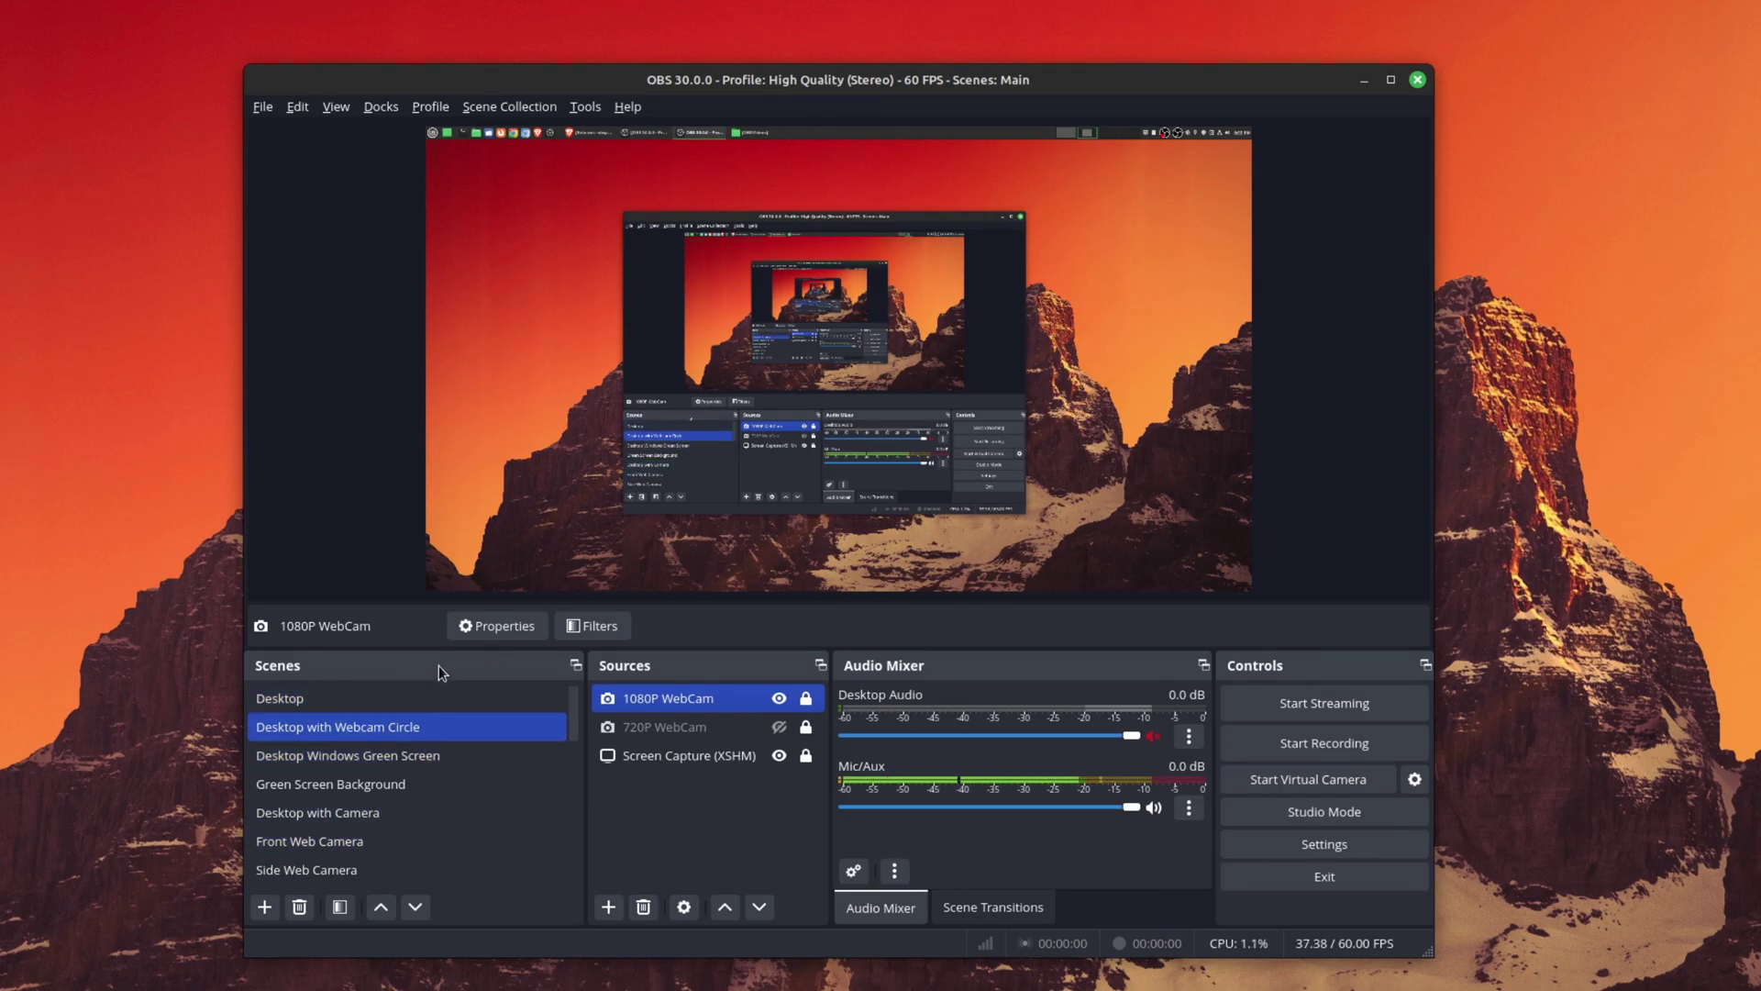
Dock the Scenes panel on the left edge using the Docks layout options
{"action": "left_click_drag", "start_coordinate": [439, 672], "coordinate": [303, 386]}
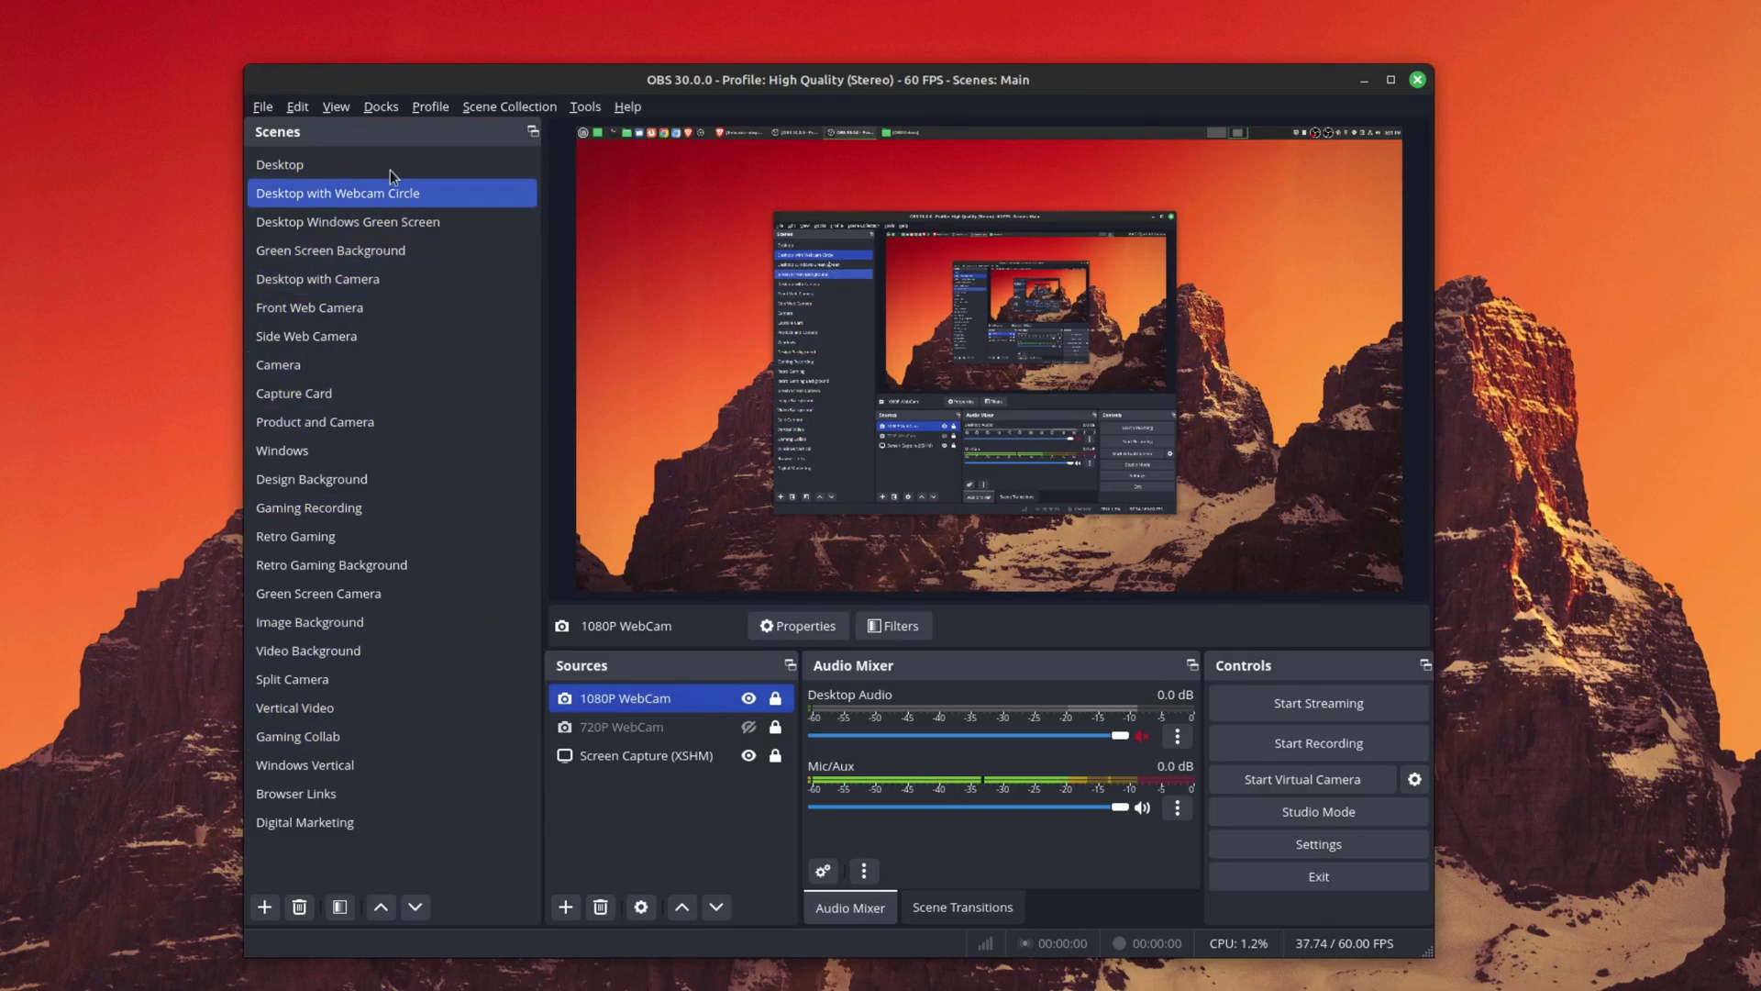
{"action": "left_click", "coordinate": [376, 107]}
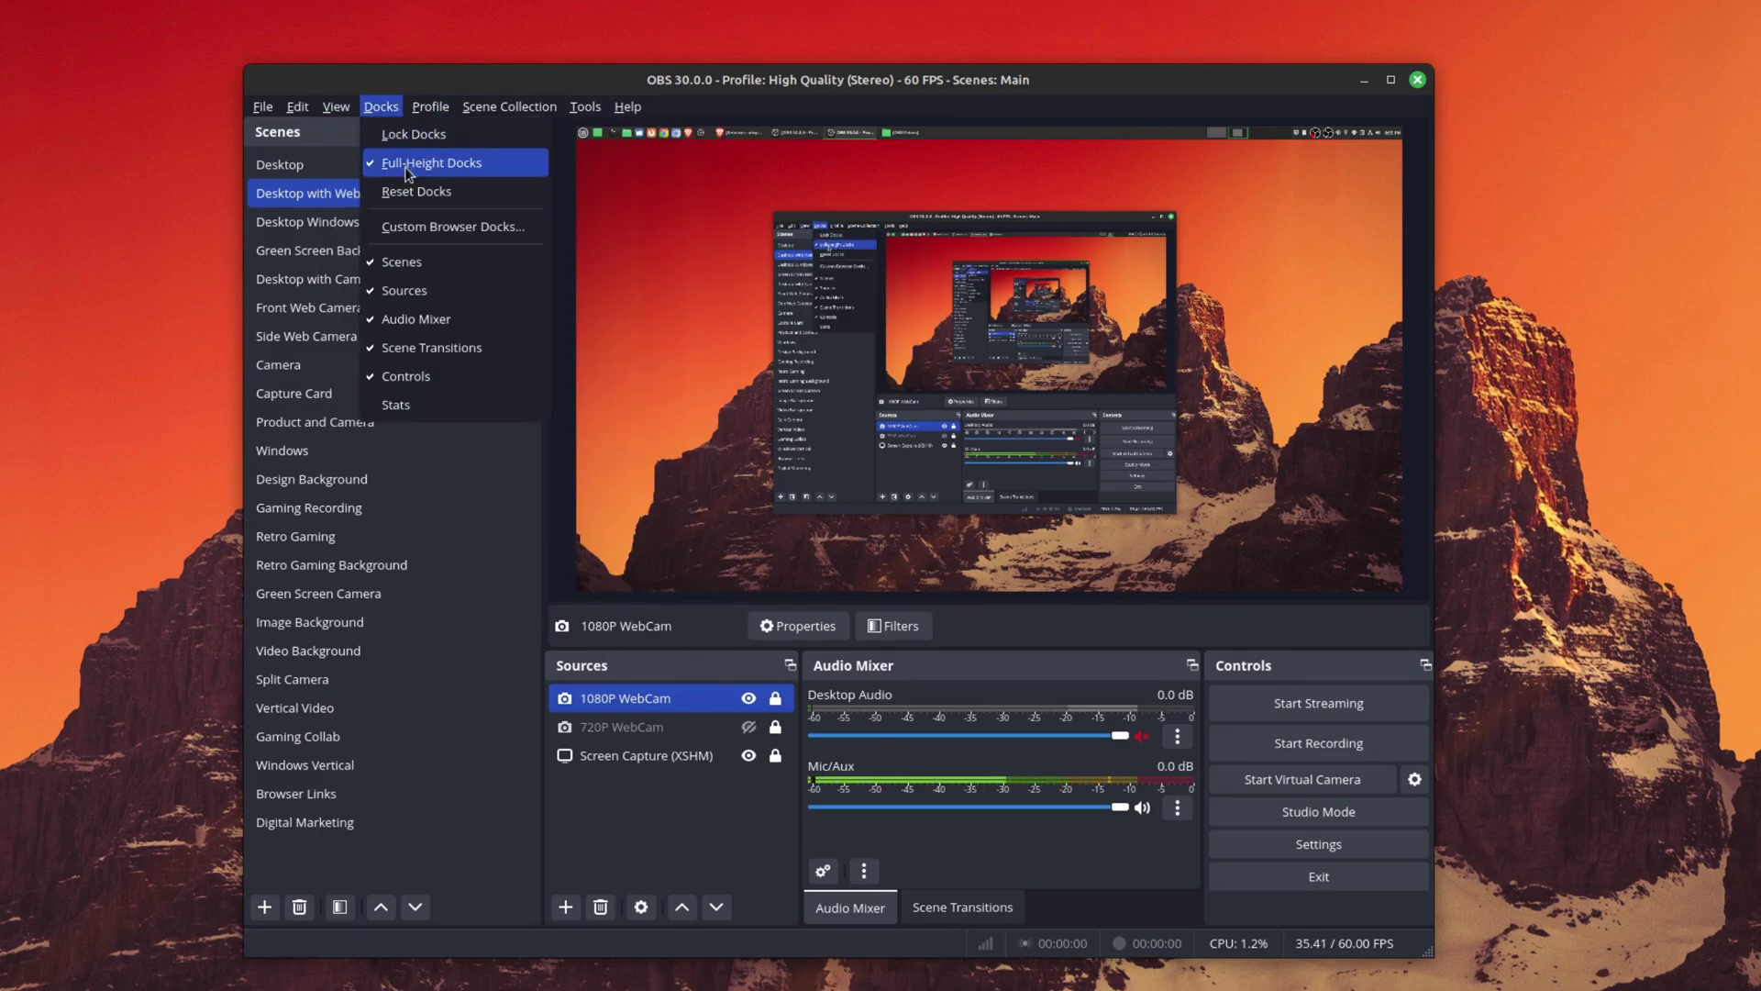
{"action": "left_click", "coordinate": [507, 592]}
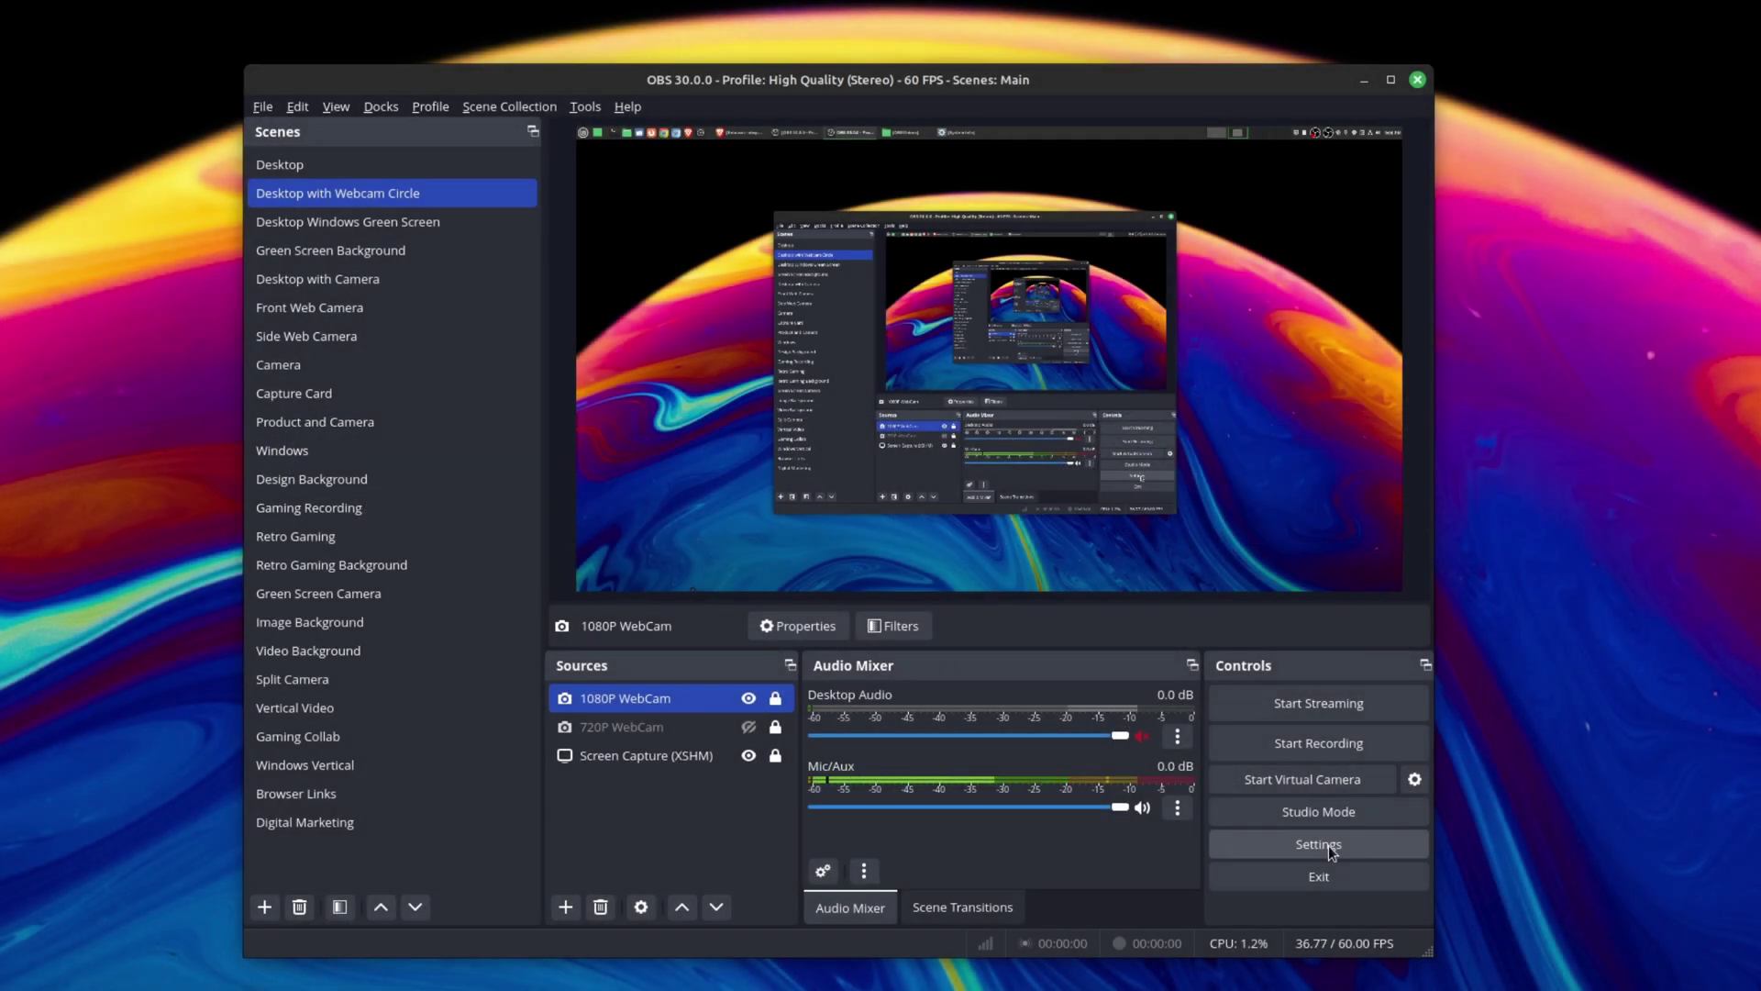
Show the Video Encoder dropdown on Settings' Output > Recording tab
{"action": "left_click", "coordinate": [1328, 845]}
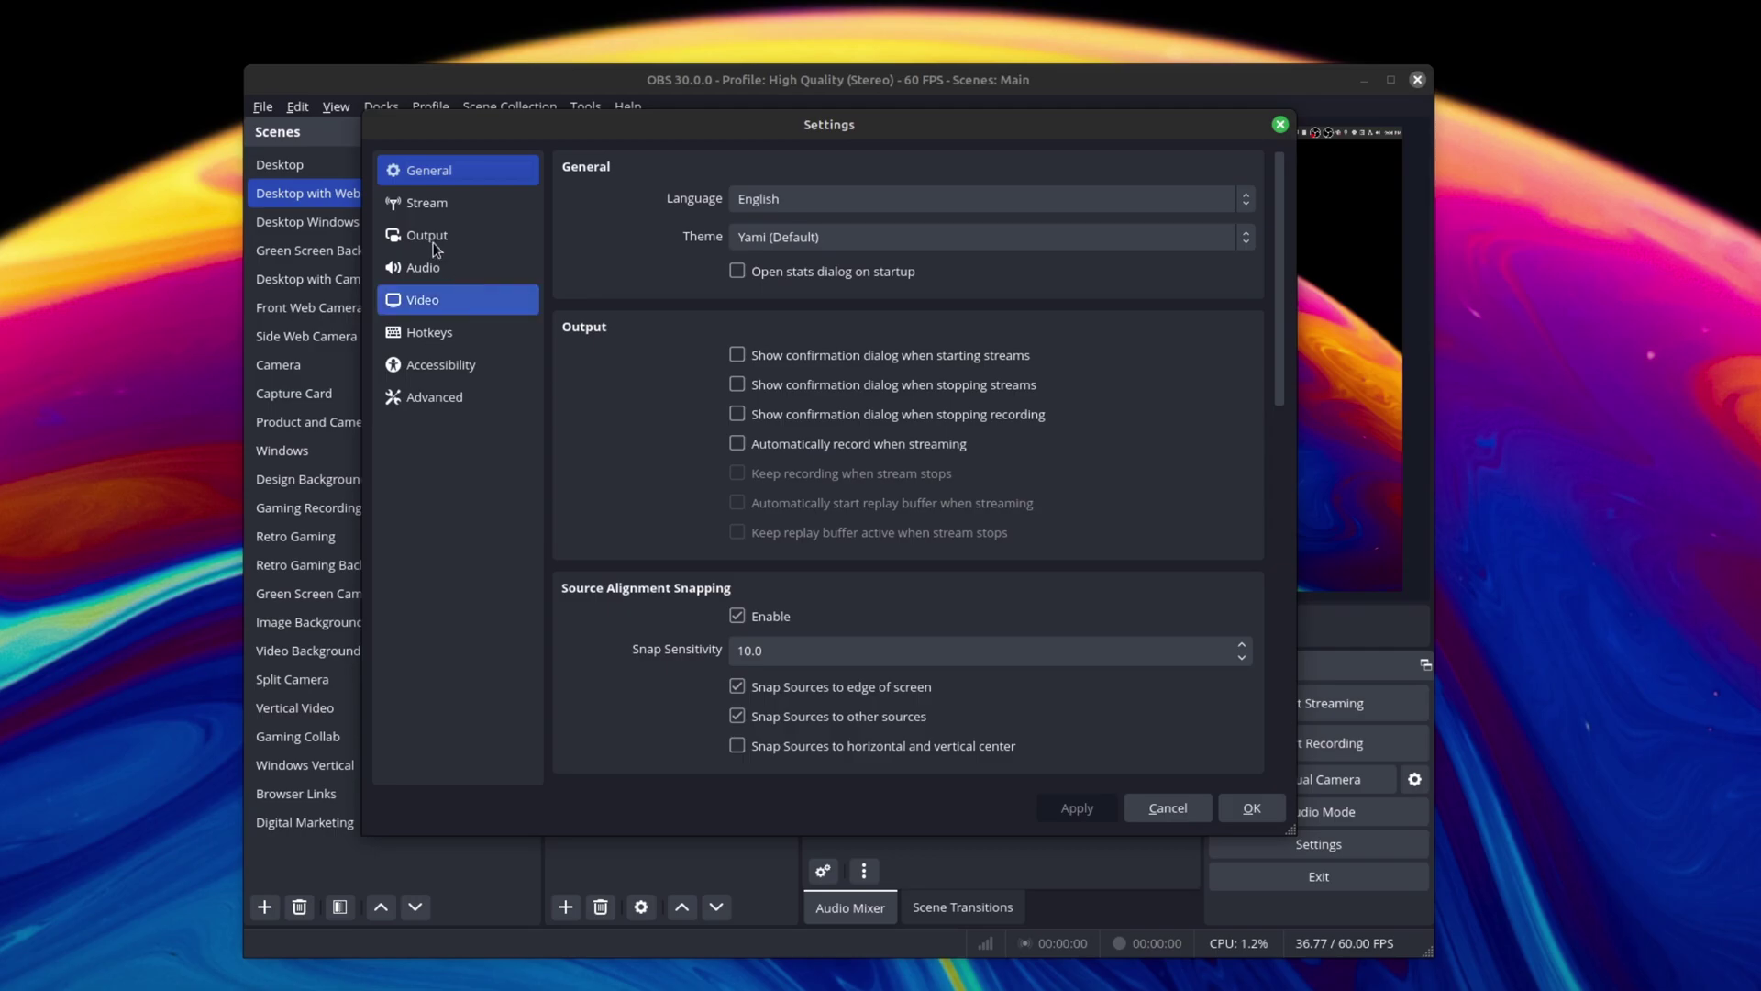
{"action": "left_click", "coordinate": [431, 239]}
{"action": "left_click", "coordinate": [680, 221]}
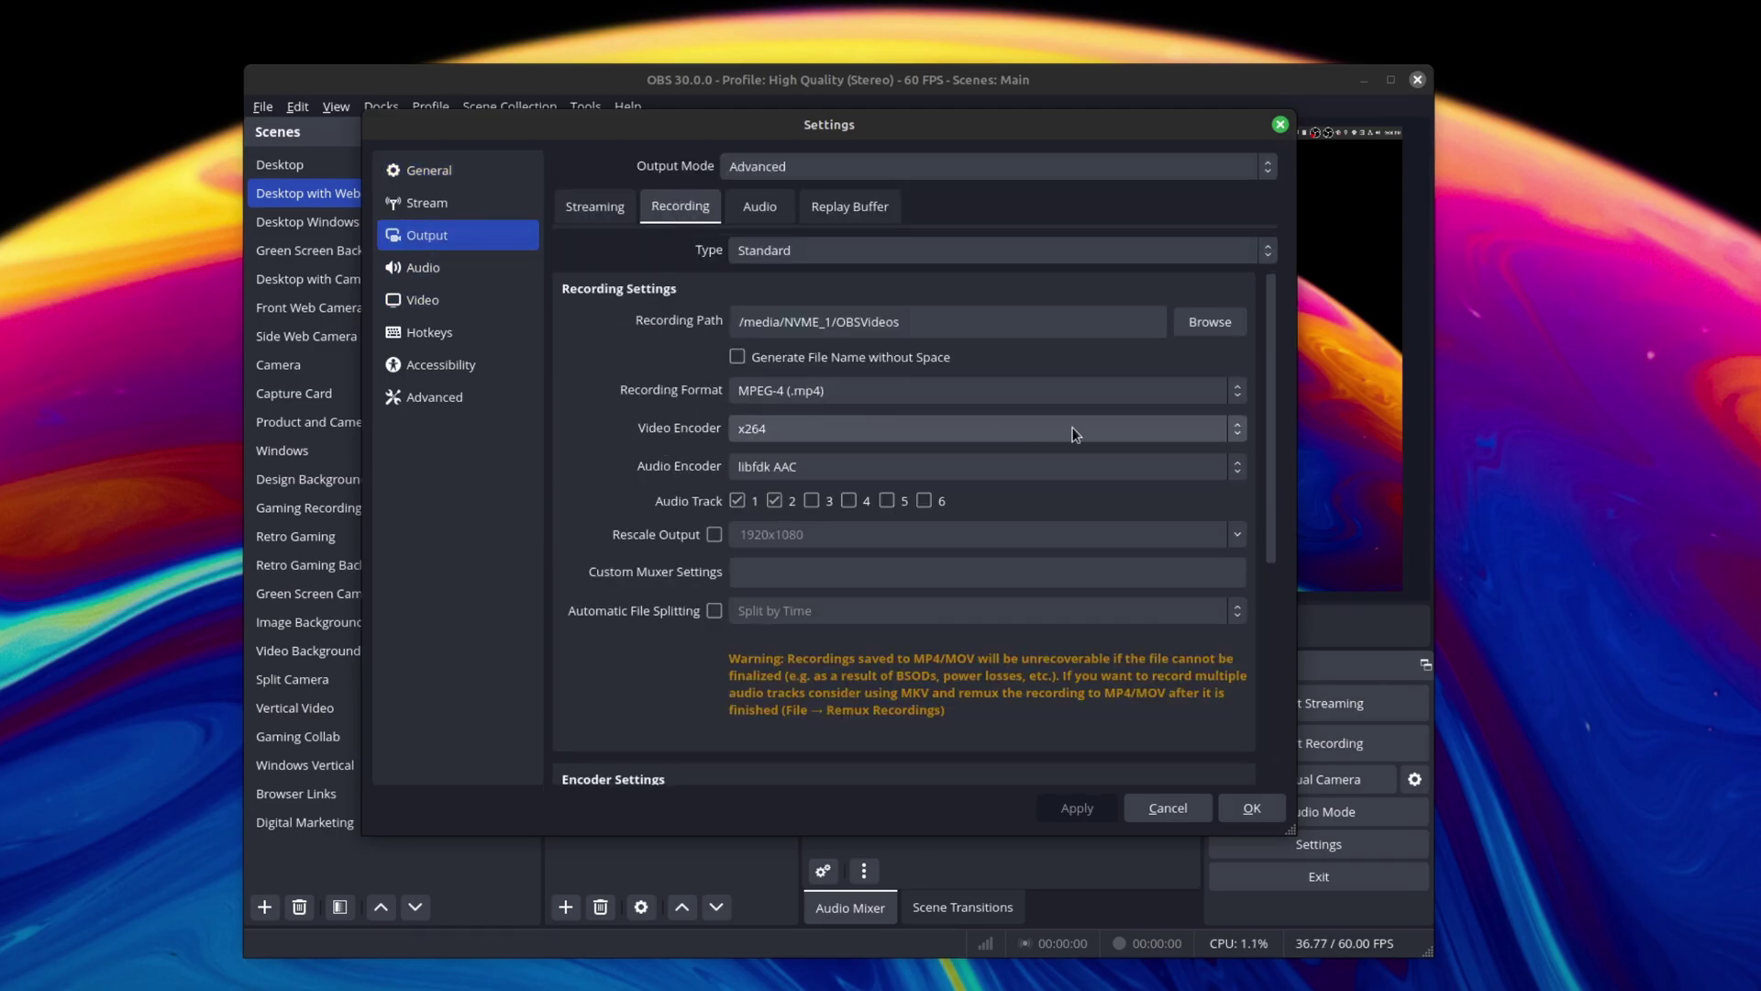
{"action": "left_click", "coordinate": [1238, 428]}
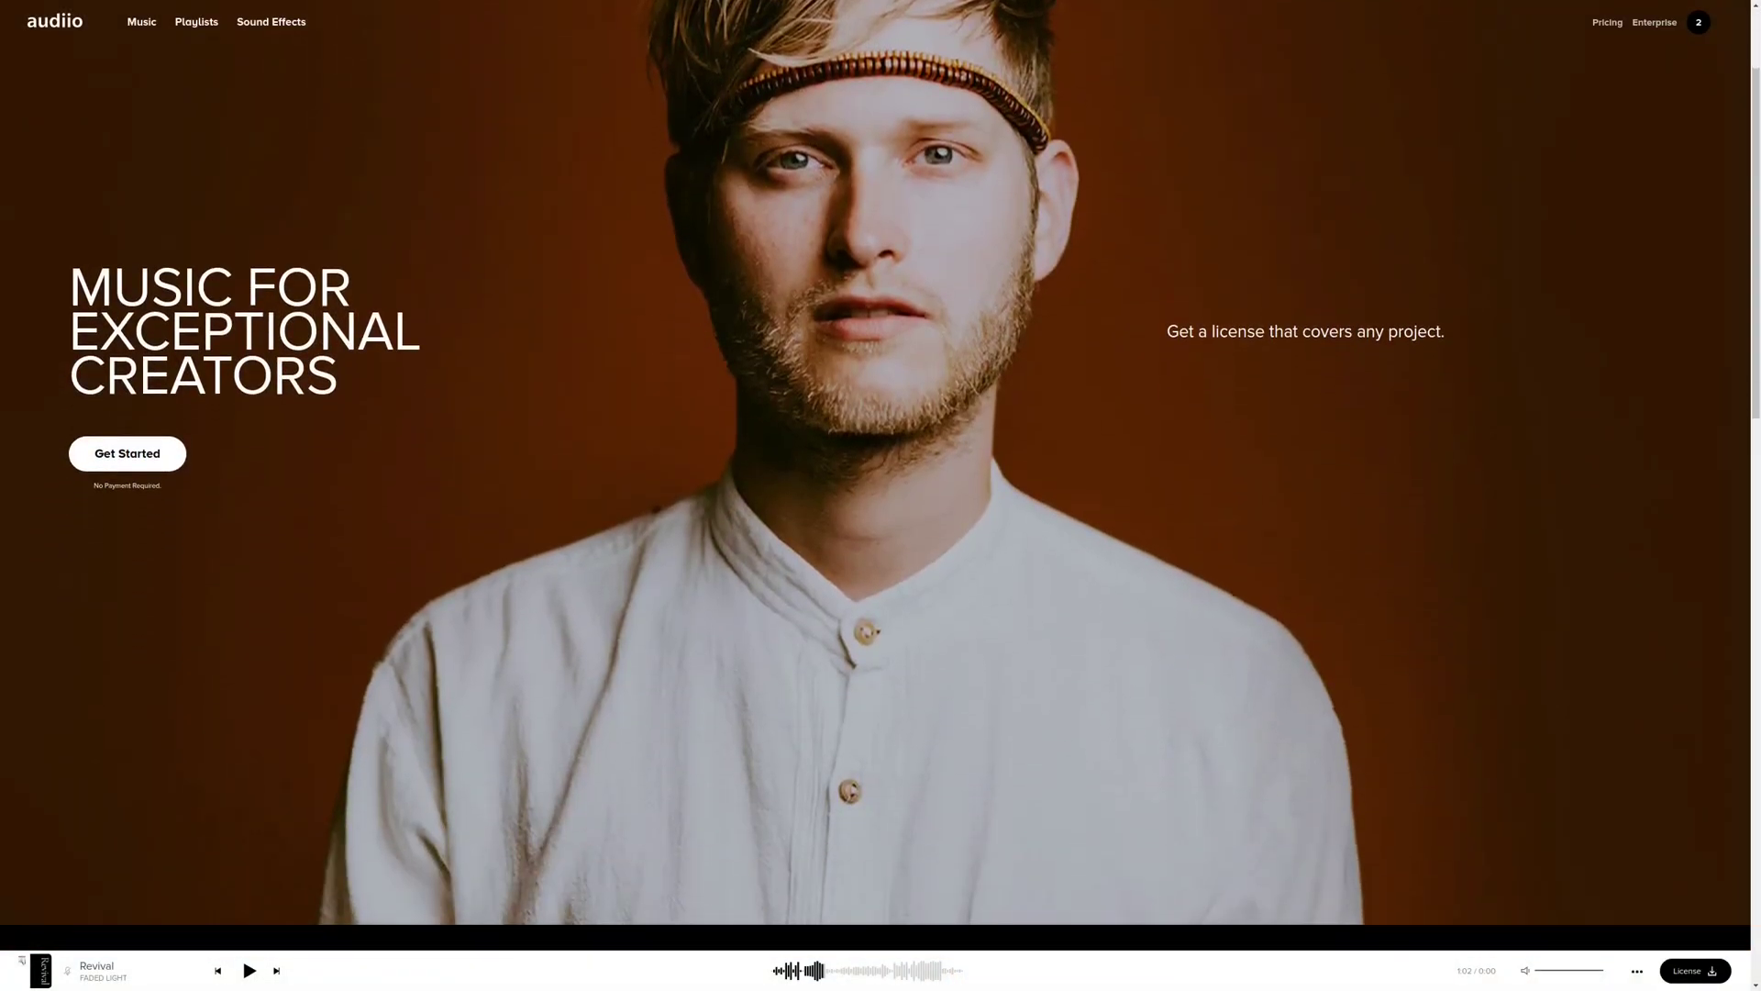
Scroll Audiio's Sound Effects page down to Featured Categories like Whoosh and Weather
{"action": "scroll", "coordinate": [881, 496], "scroll_direction": "down", "scroll_amount": 5}
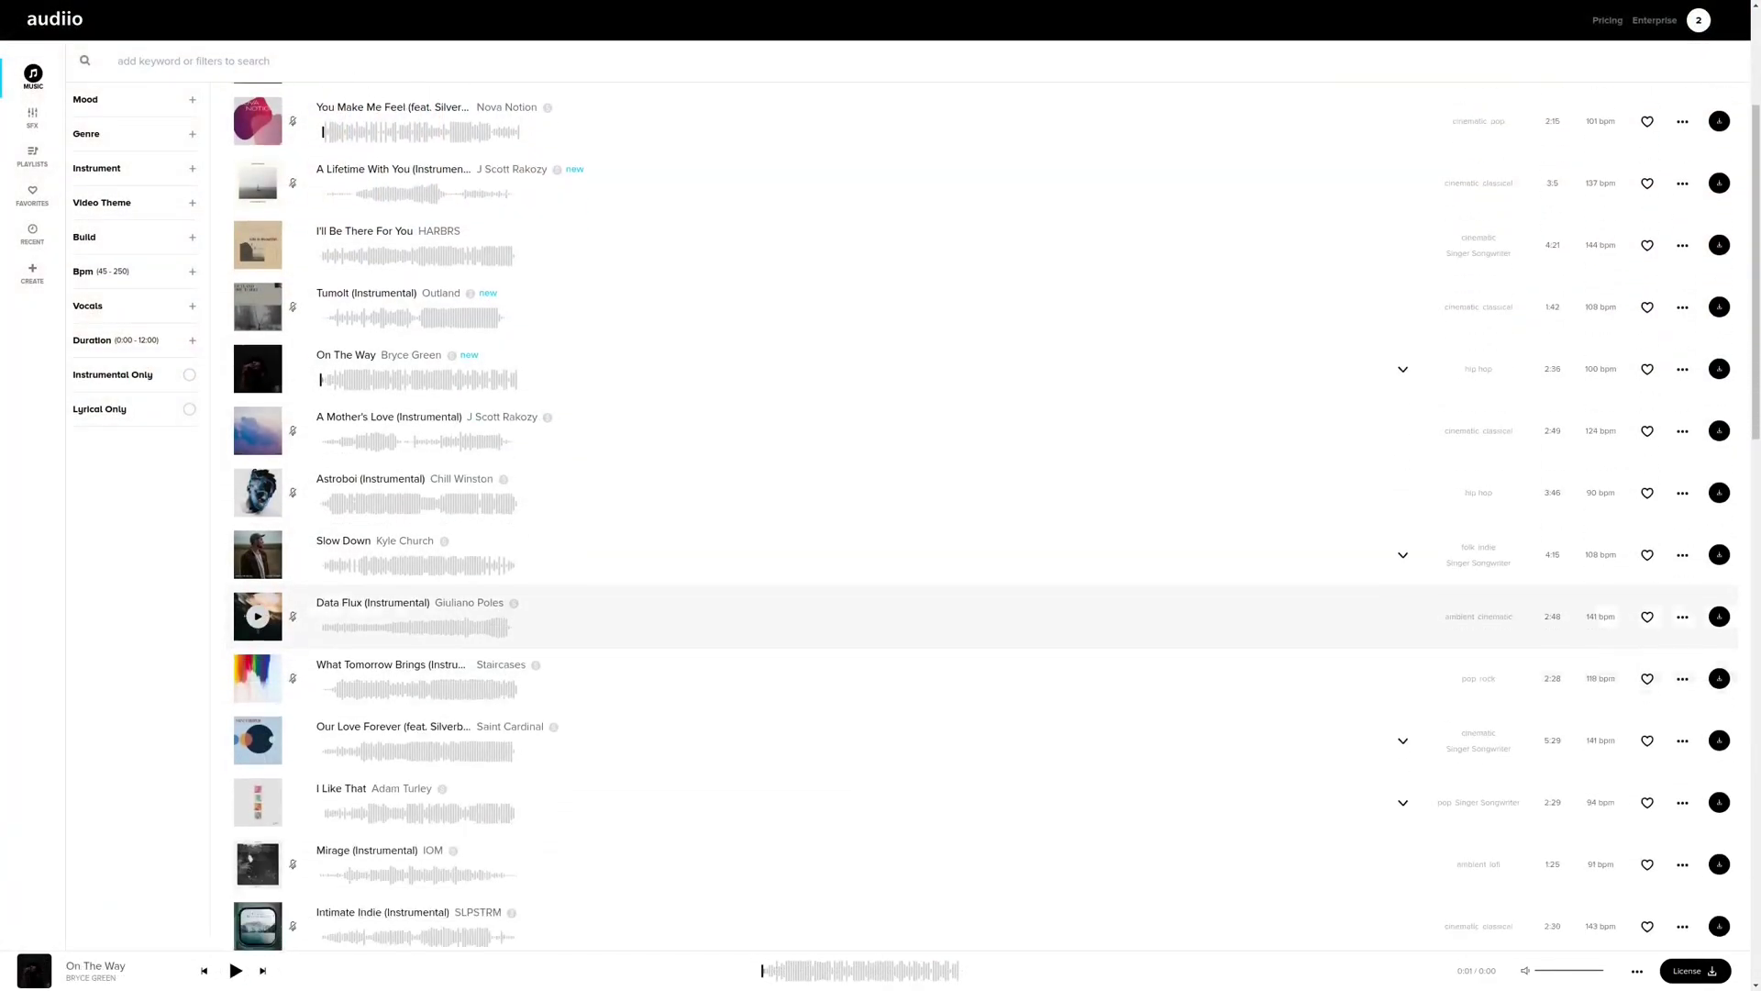
{"action": "scroll", "coordinate": [981, 513], "scroll_direction": "down", "scroll_amount": 2}
{"action": "scroll", "coordinate": [881, 596], "scroll_direction": "down", "scroll_amount": 6}
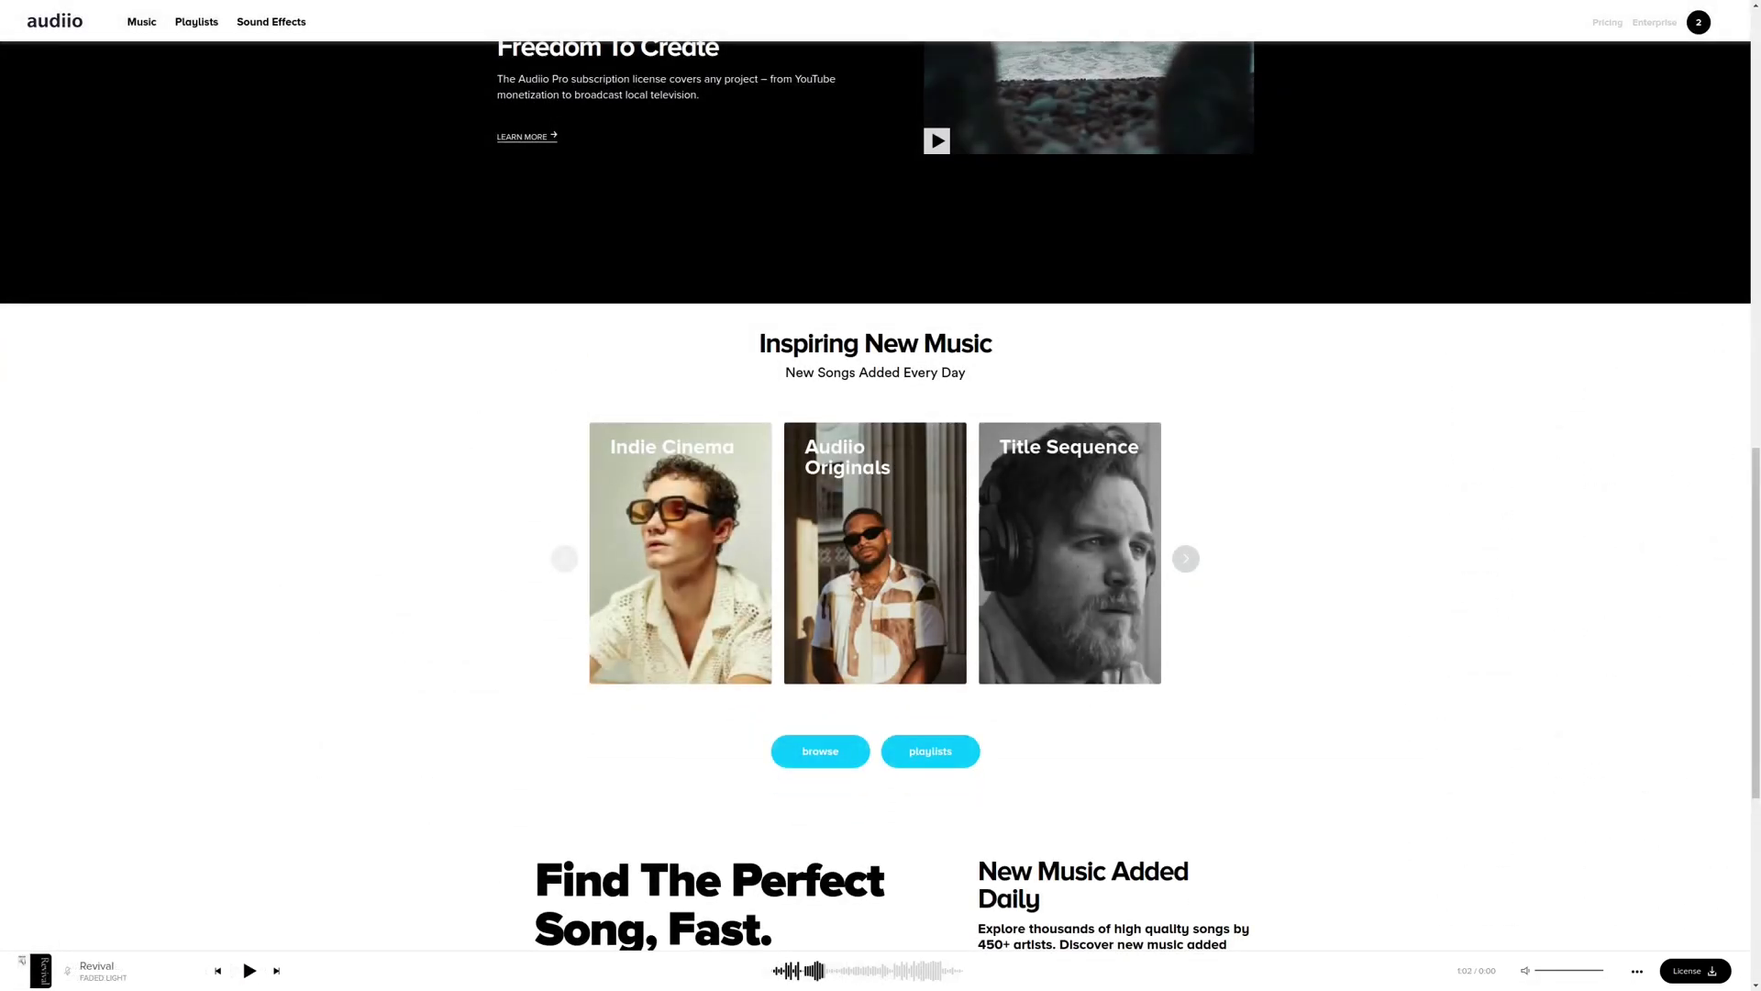
{"action": "scroll", "coordinate": [881, 495], "scroll_direction": "down", "scroll_amount": 2}
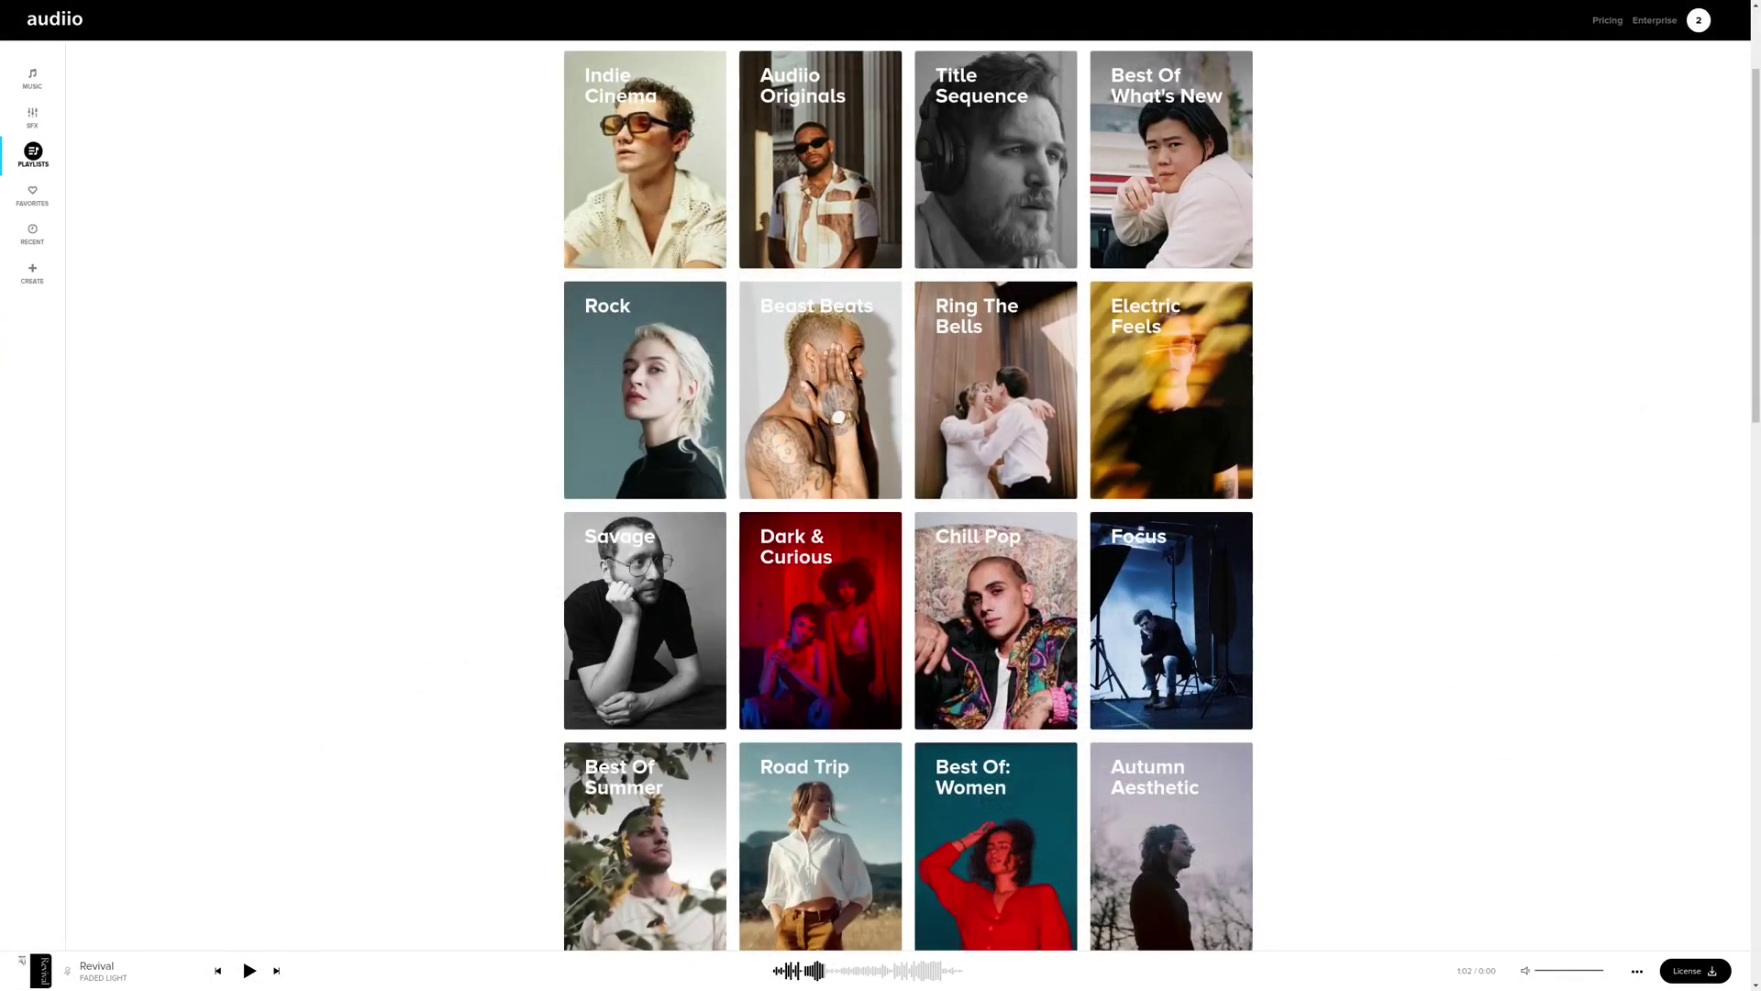
{"action": "scroll", "coordinate": [881, 495], "scroll_direction": "down", "scroll_amount": 4}
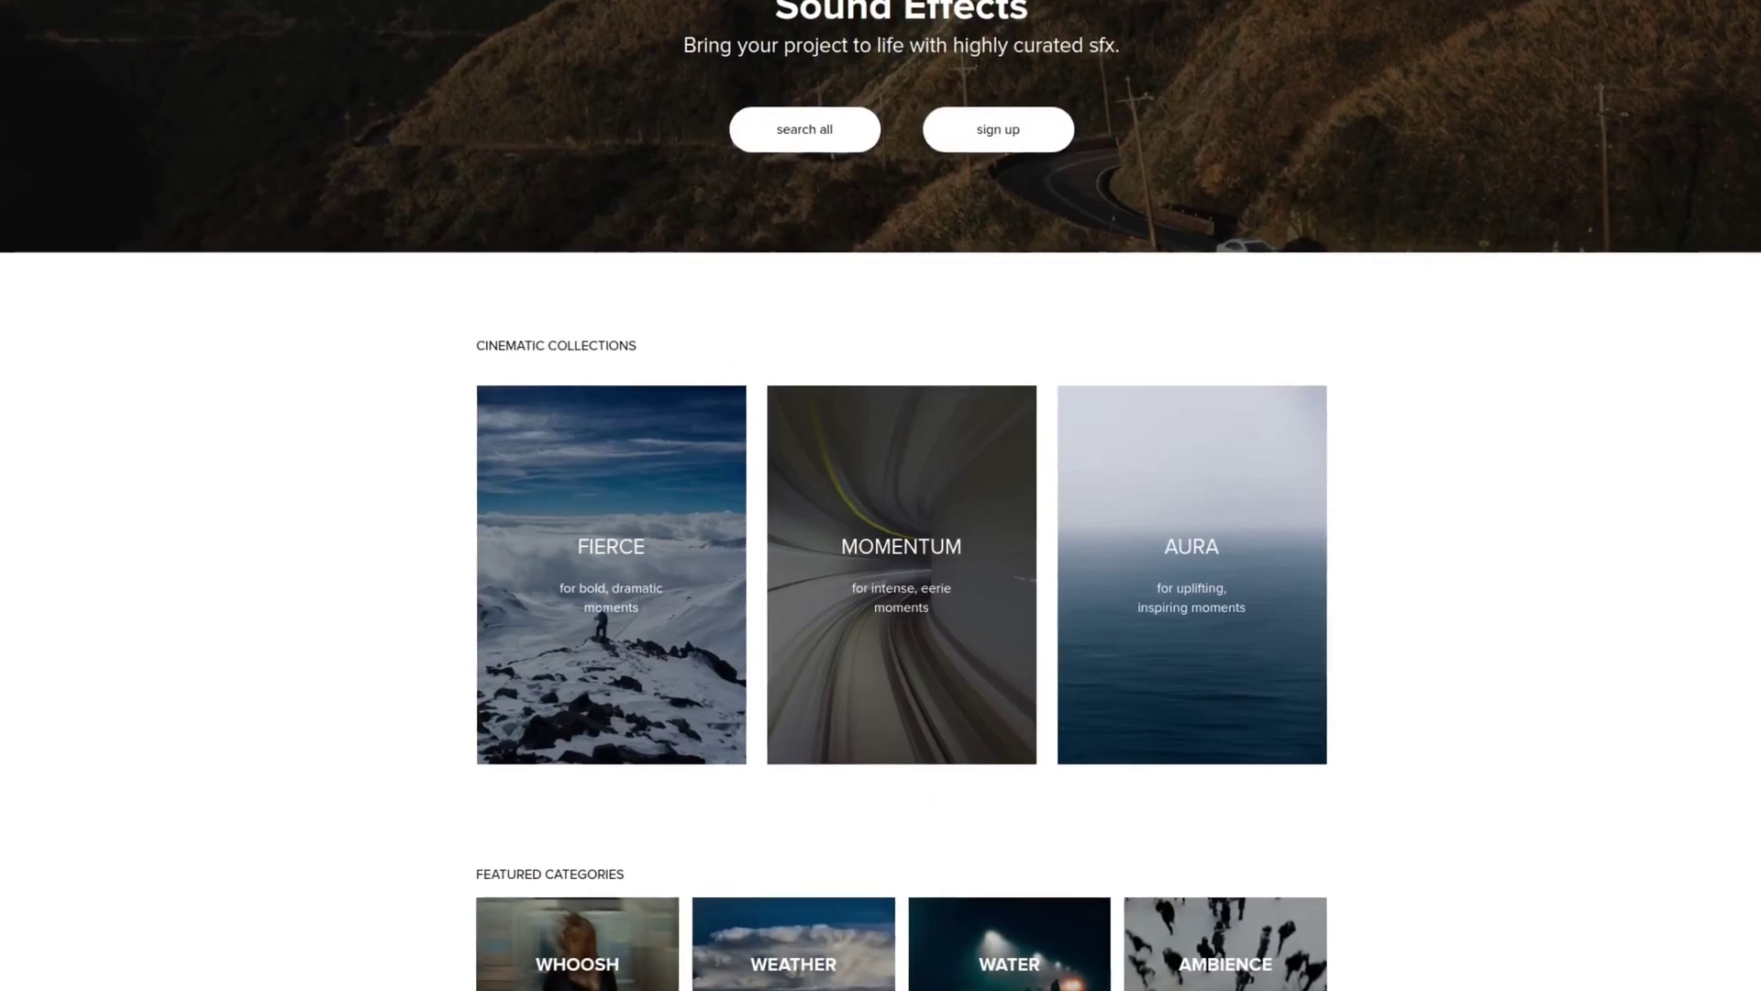
{"action": "scroll", "coordinate": [881, 495], "scroll_direction": "down", "scroll_amount": 4}
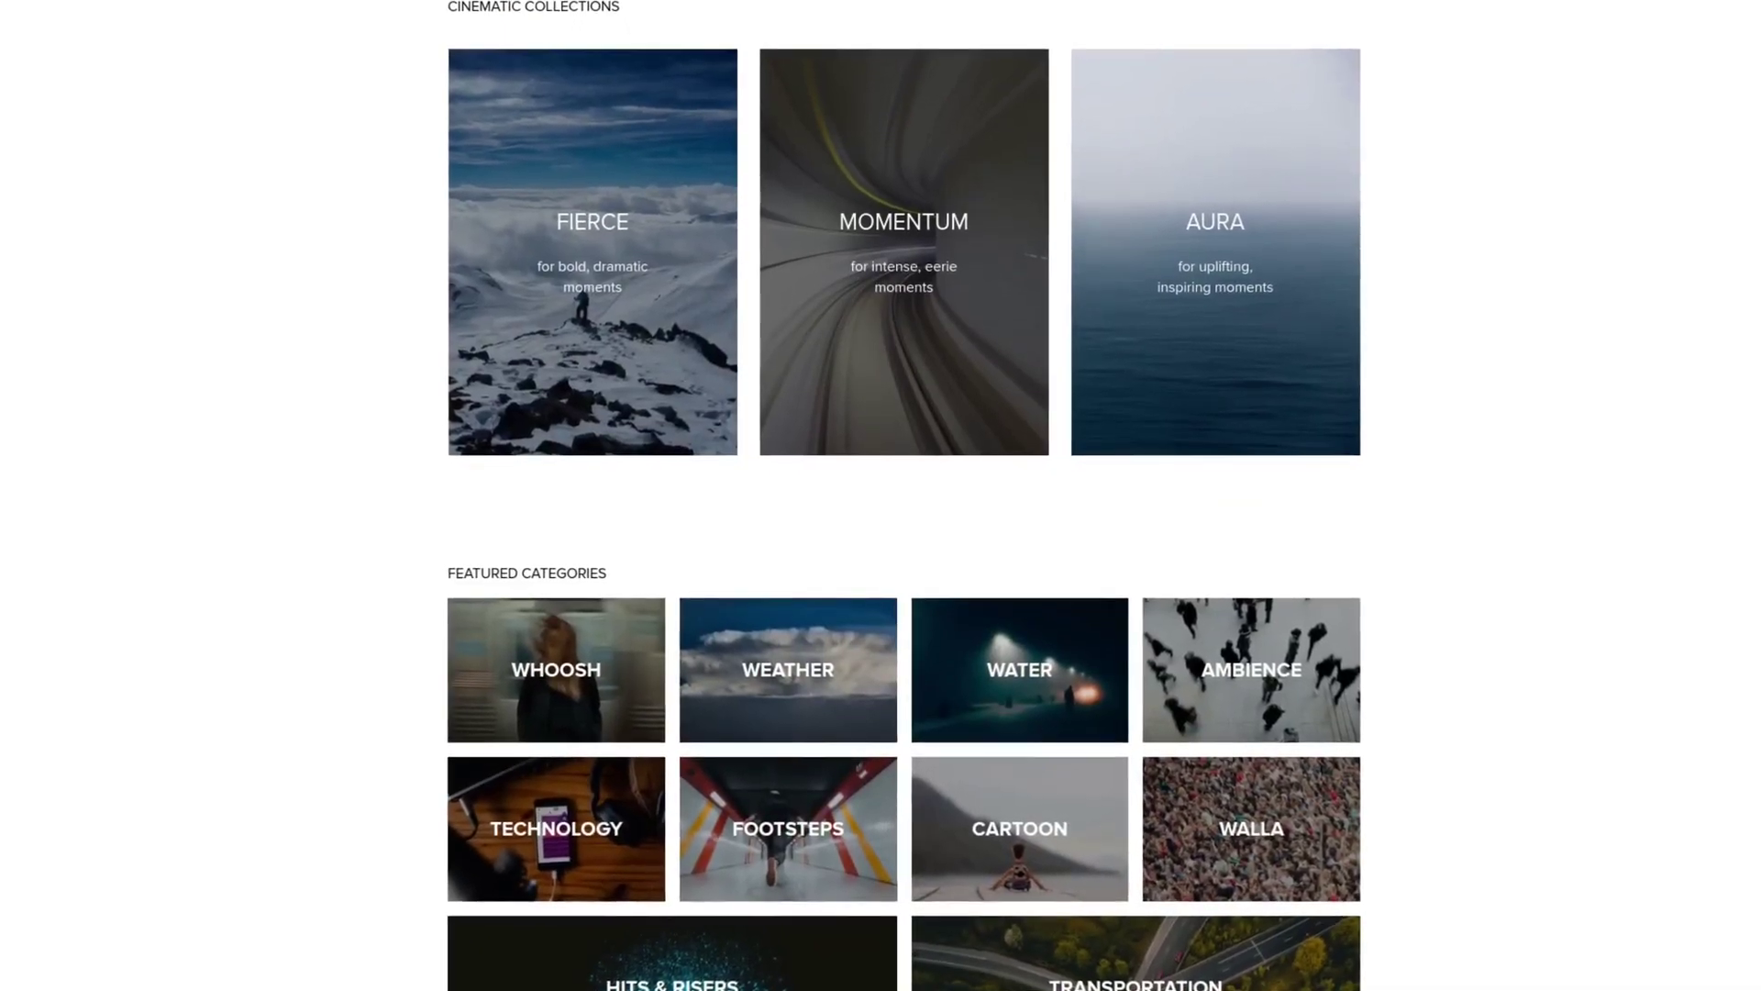
{"action": "scroll", "coordinate": [881, 495], "scroll_direction": "down", "scroll_amount": 3}
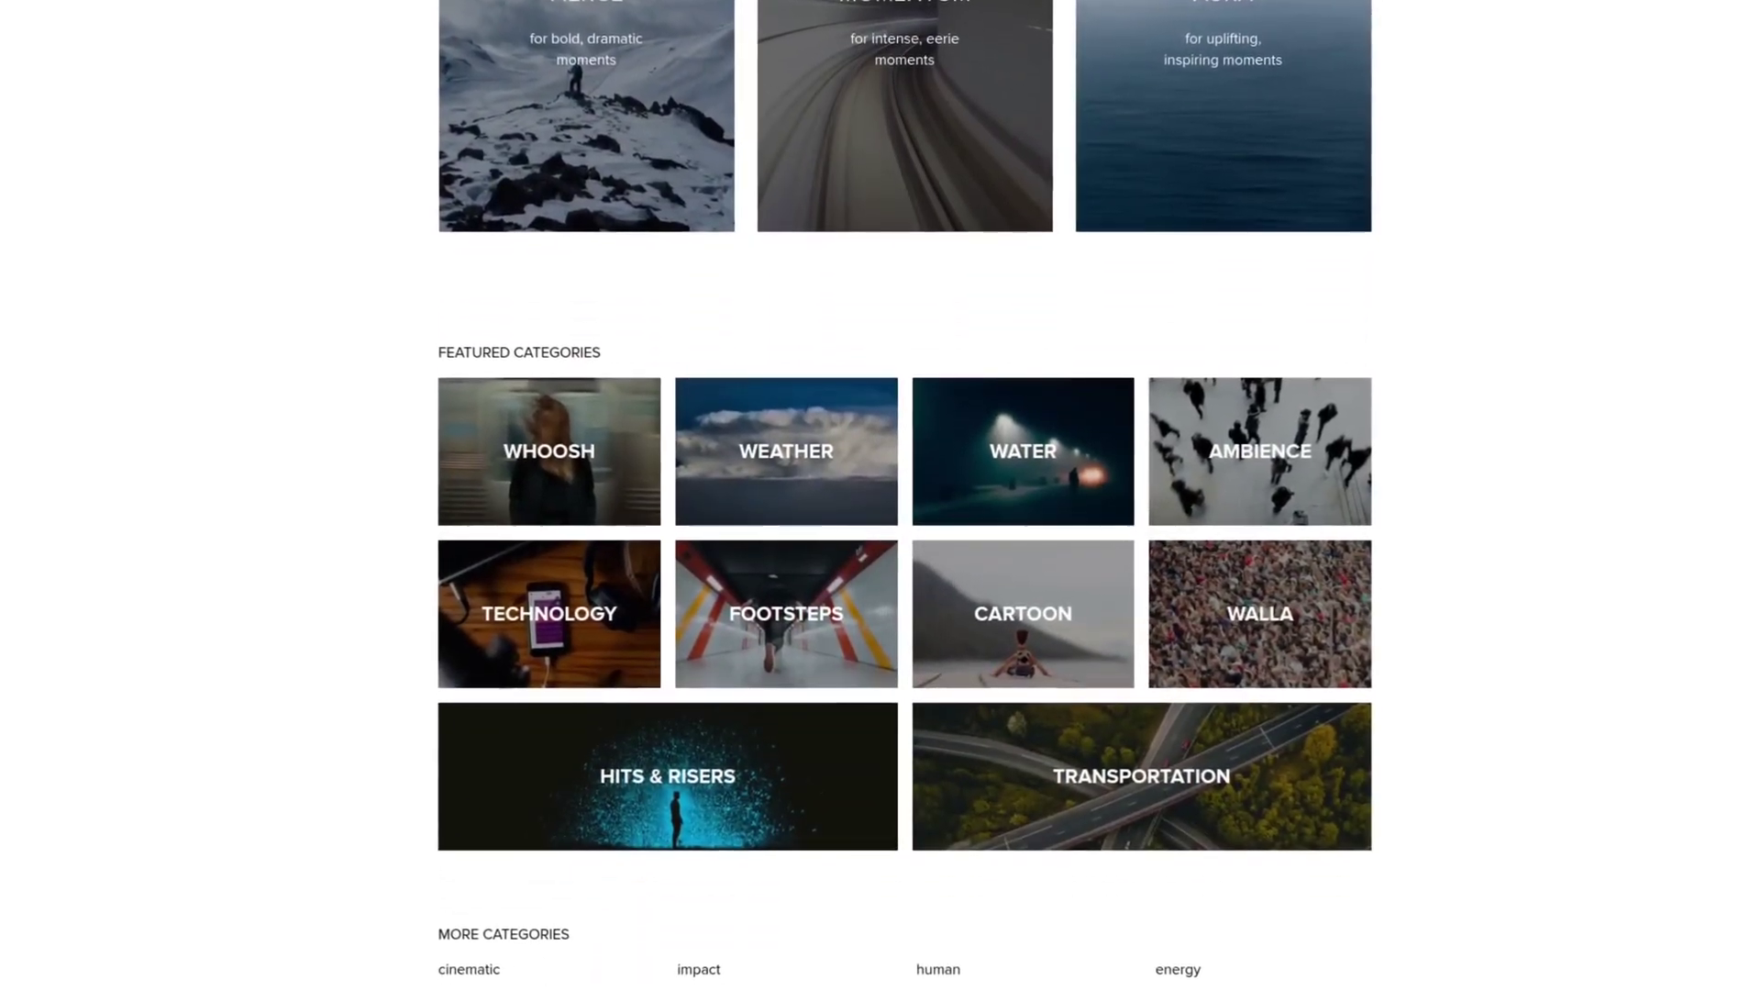